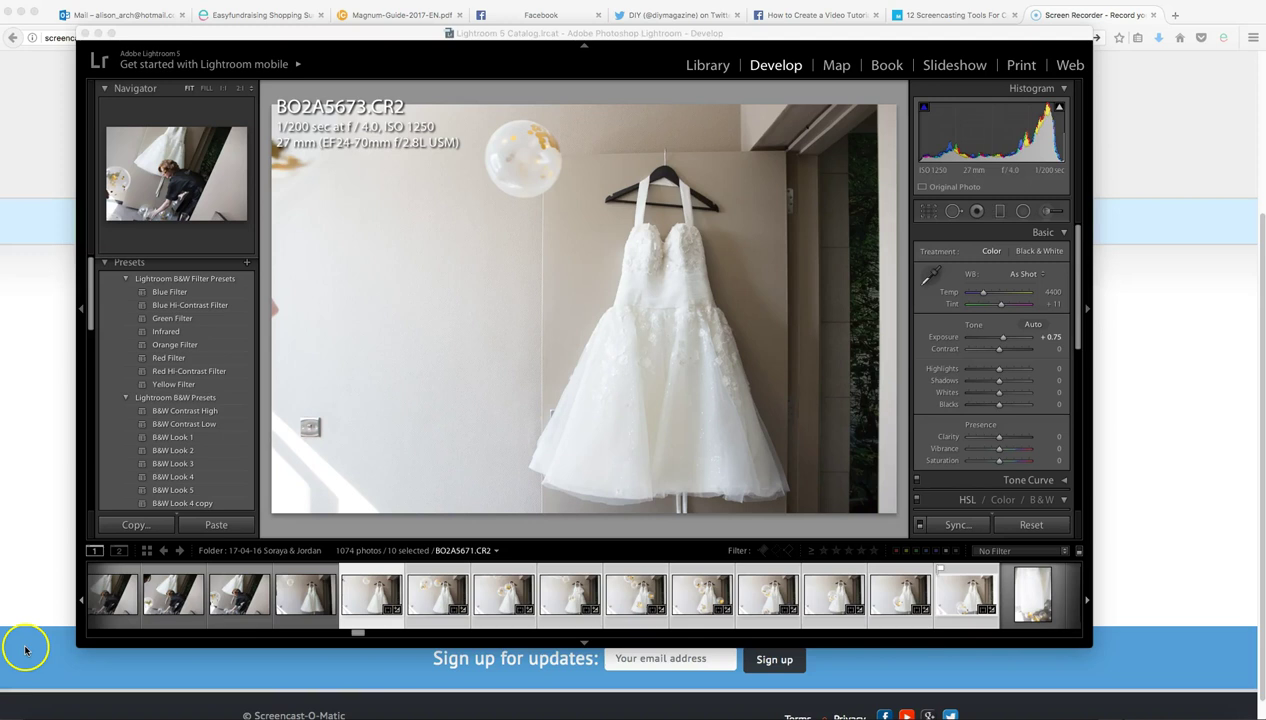
- Browse the dress shots, send the selected ones to Photoshop CS6 via Edit In, and flag a pick
click(356, 594)
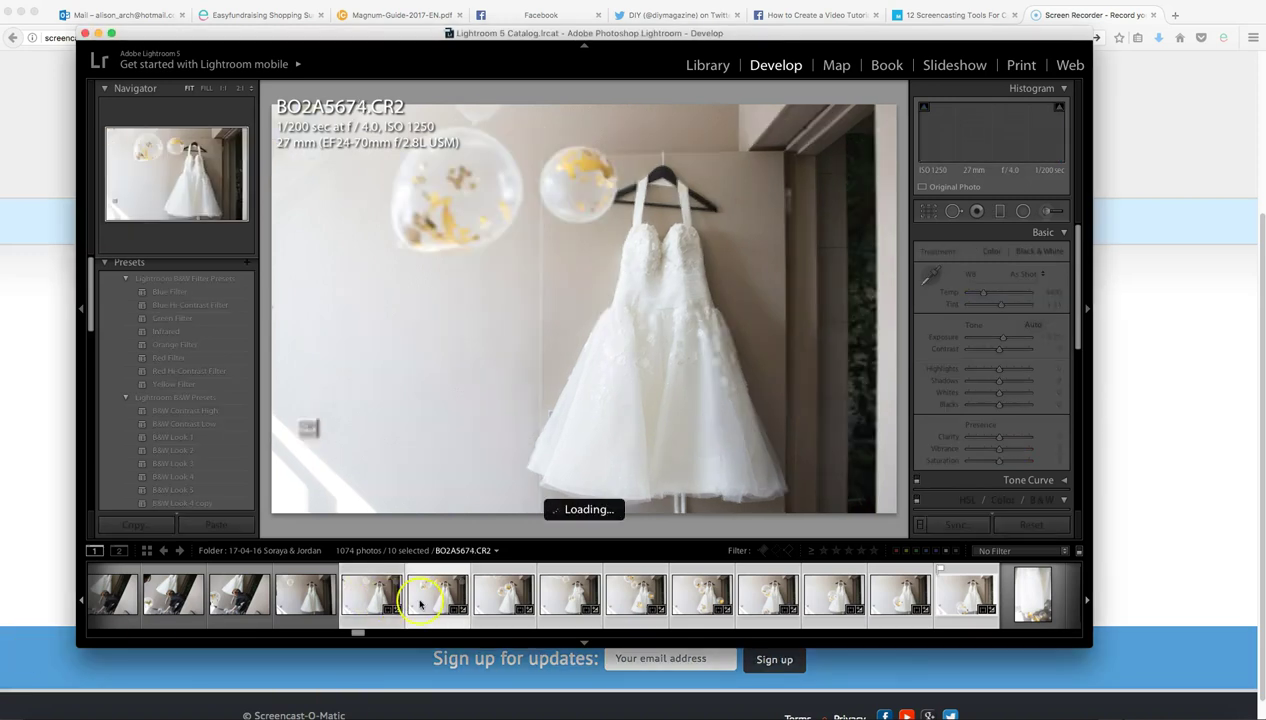
key(Right)
key(Right)
key(Right)
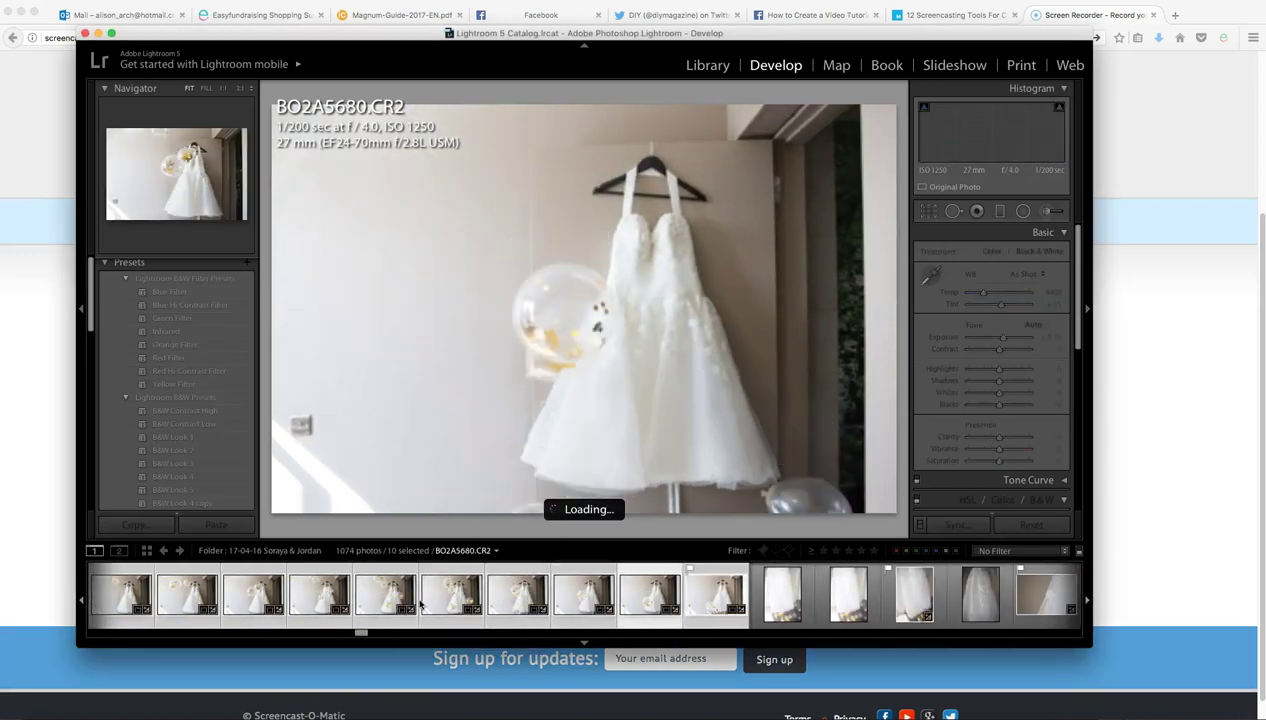
key(Right)
key(Right)
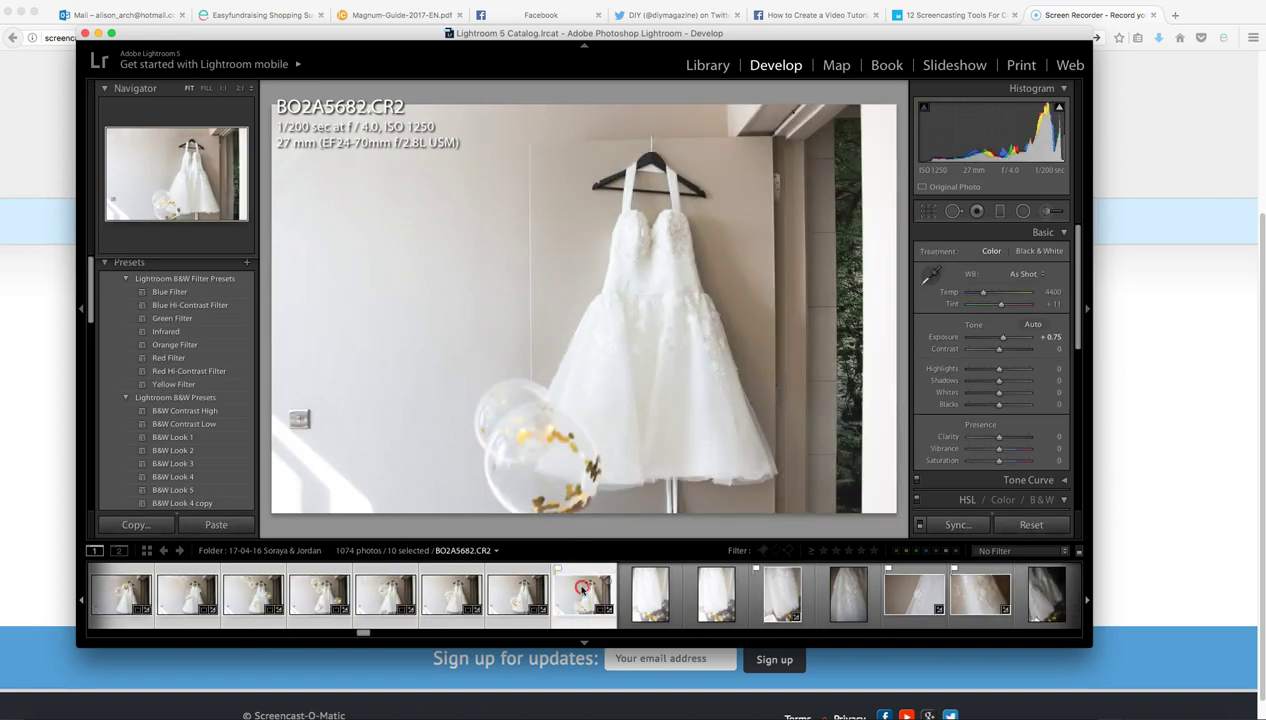
right_click(583, 590)
click(775, 449)
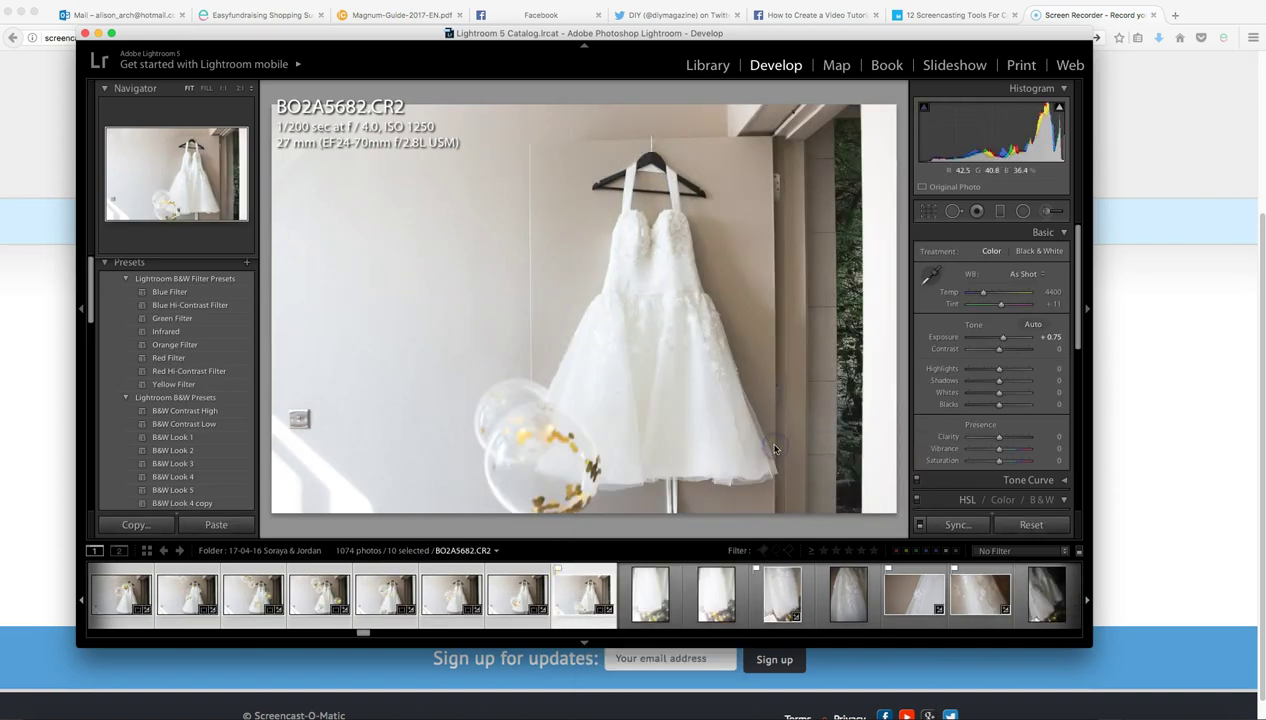
key(p)
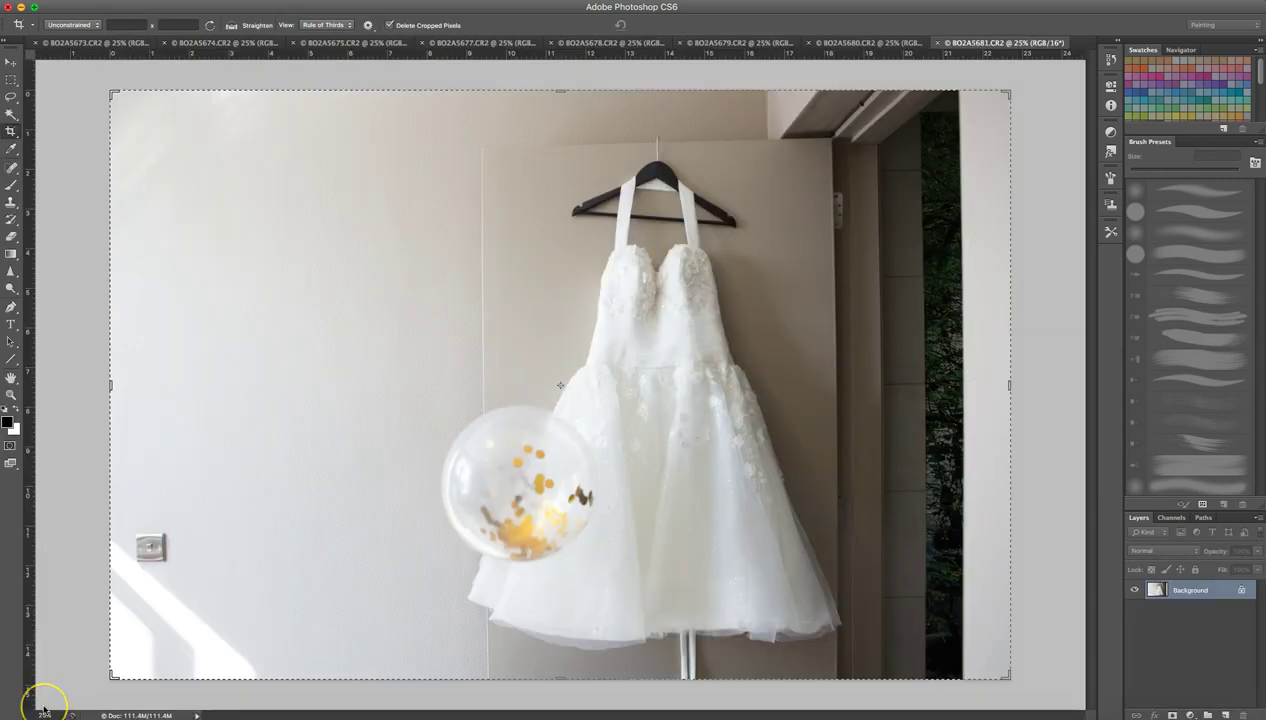
- Look through the open shot tabs and bring up BO2A5677 as the base
click(795, 43)
click(565, 43)
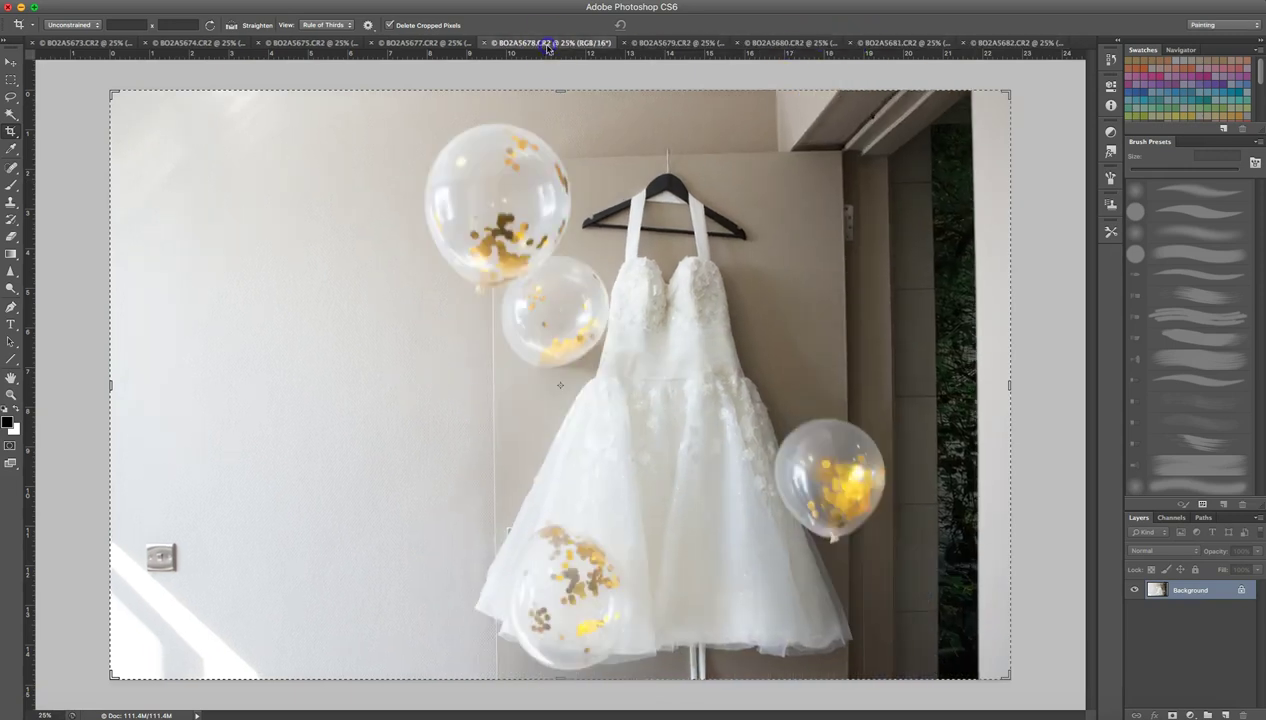
click(340, 43)
click(210, 43)
click(100, 43)
click(588, 43)
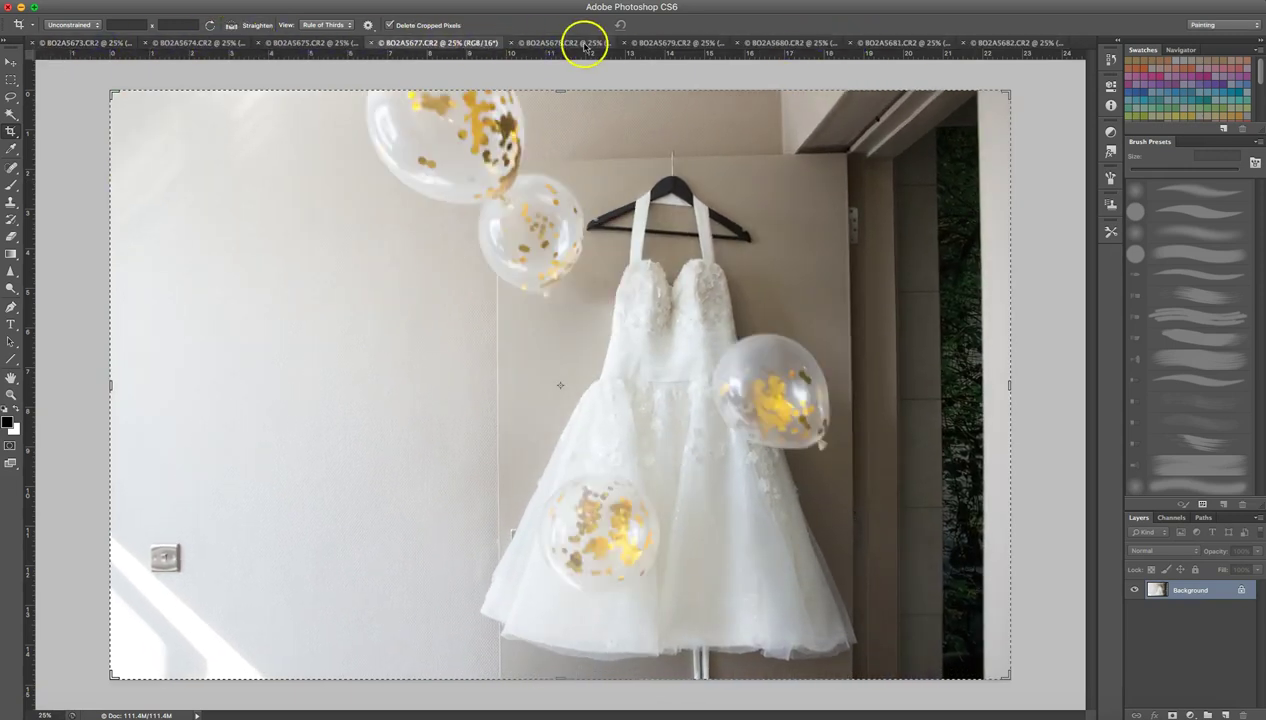
click(422, 43)
- Close the unneeded shot without saving changes
click(560, 43)
click(490, 43)
key(super+d)
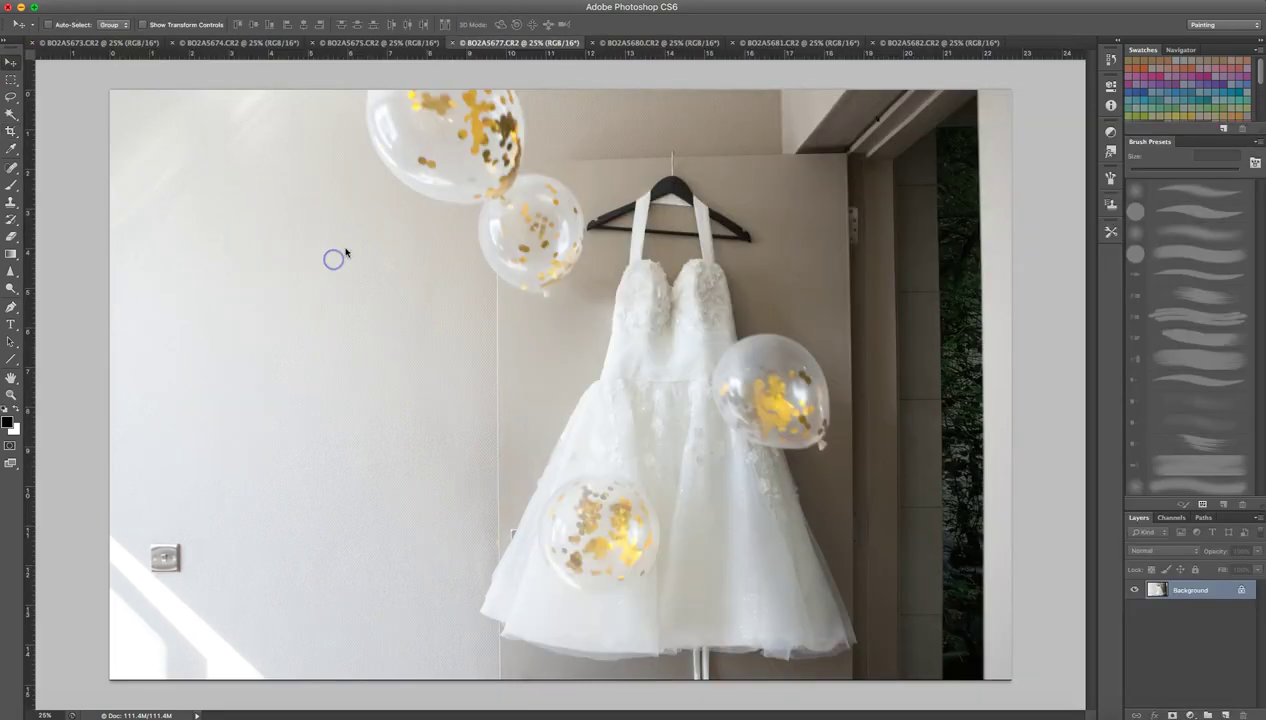
- Zoom in on the lower-right balloon and erase Layer 1's patch edges around it and the pillar top
key(z)
click(967, 626)
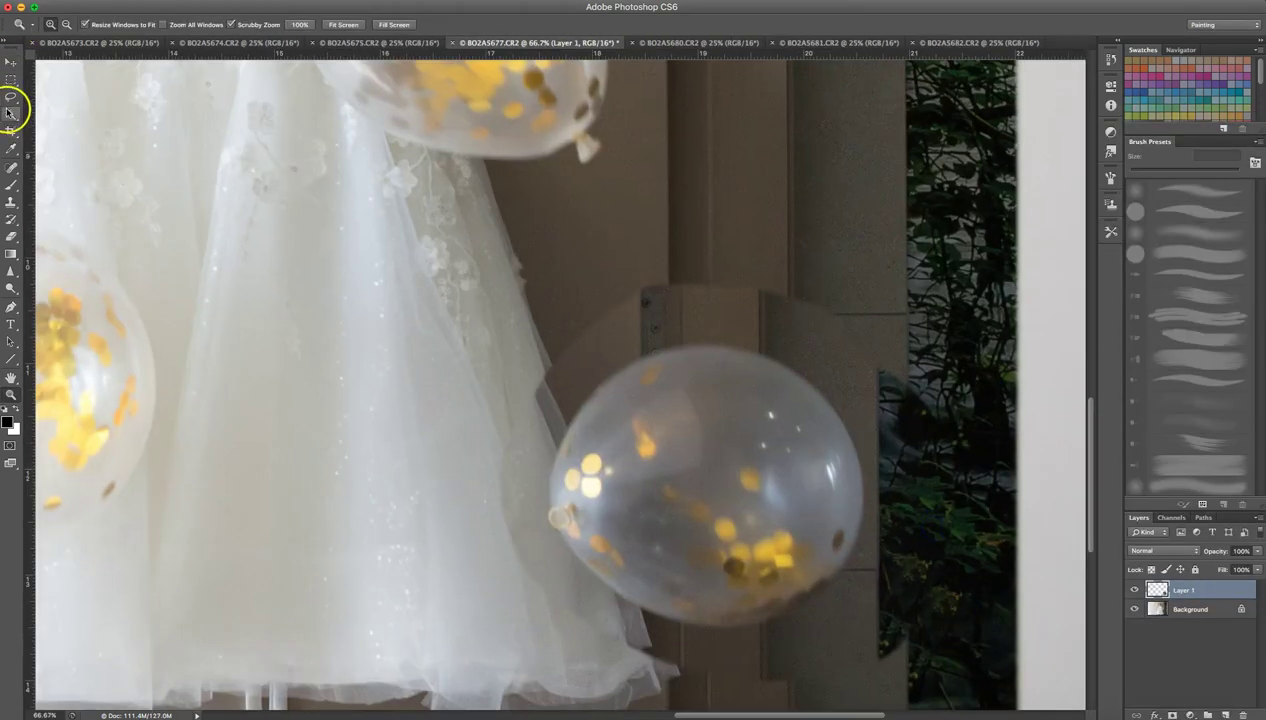
click(10, 99)
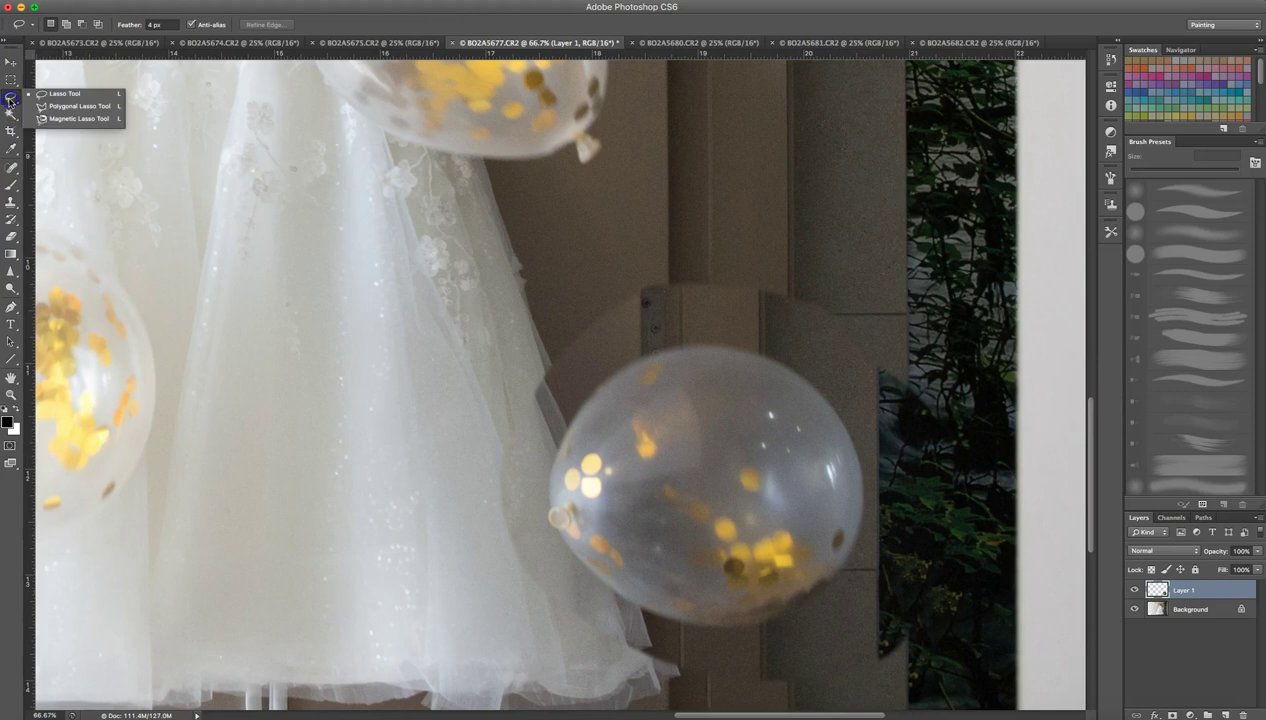
click(10, 238)
click(55, 24)
drag(660, 298, 543, 381)
mouse_move(950, 571)
mouse_down()
mouse_move(901, 379)
mouse_move(891, 485)
mouse_move(810, 630)
mouse_up()
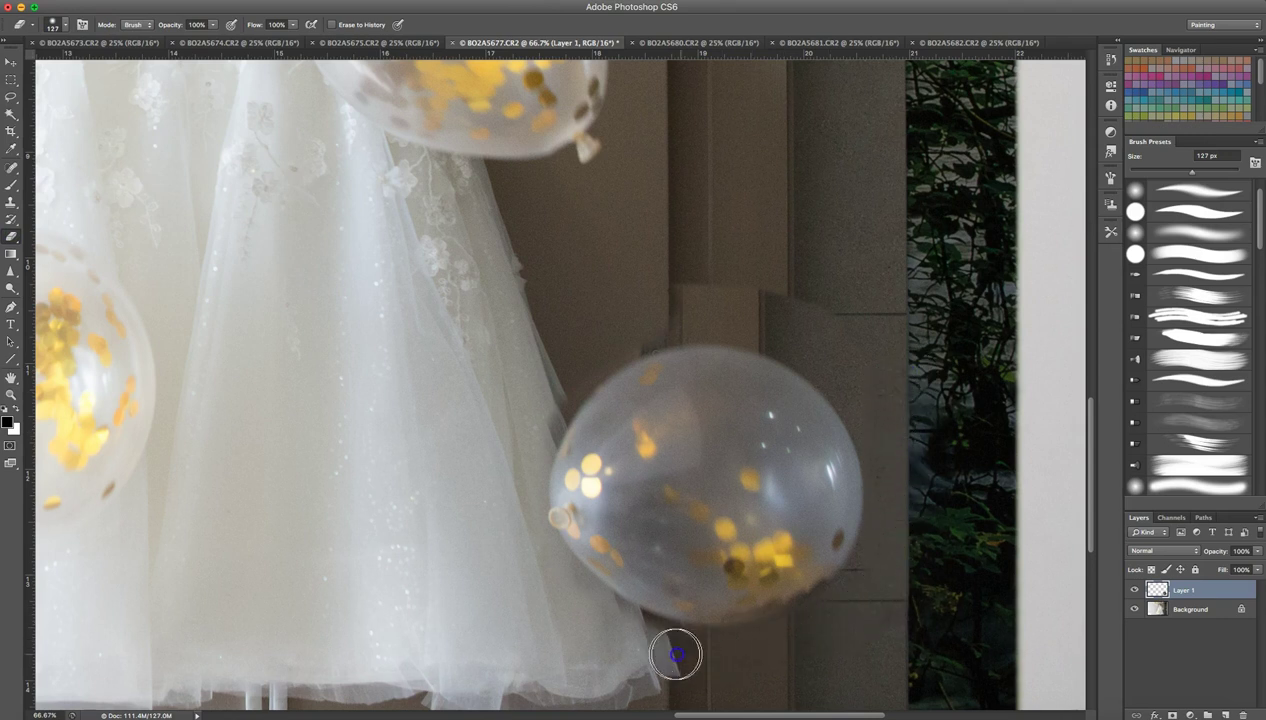
mouse_move(670, 305)
mouse_down()
mouse_move(848, 356)
mouse_move(695, 318)
mouse_up()
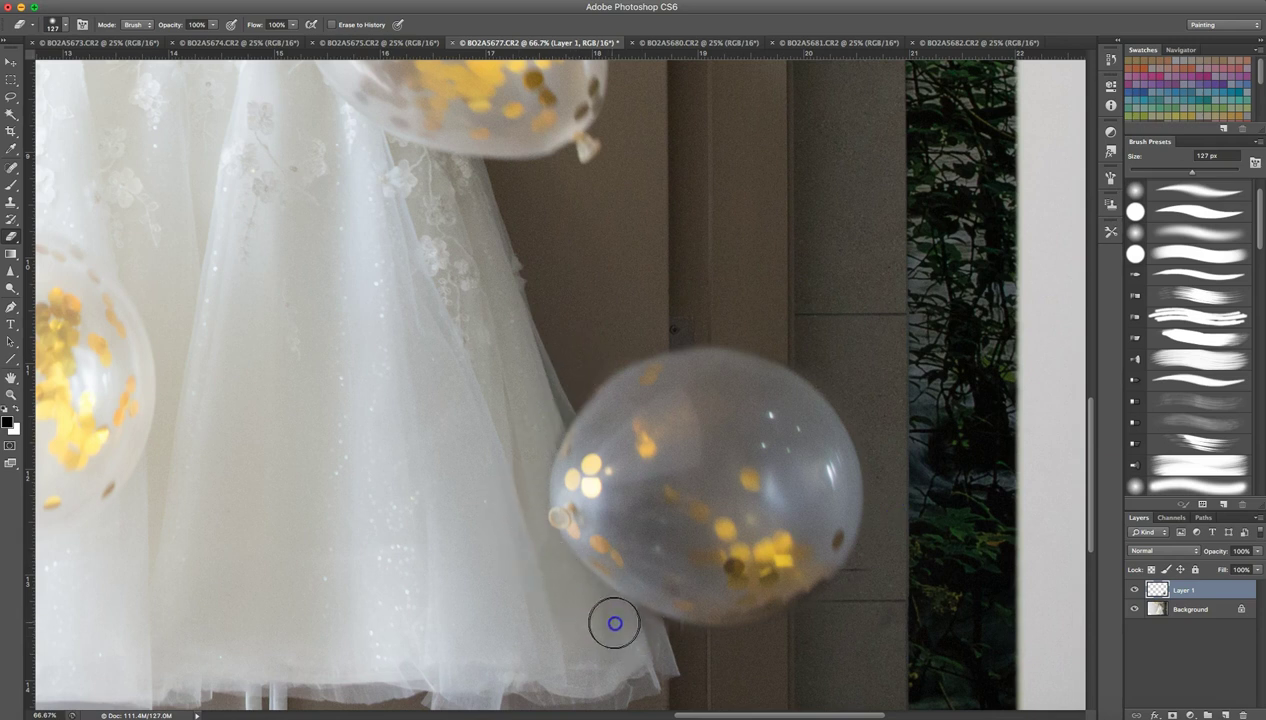
- Nudge the added balloon slightly down and right, then zoom back out
click(12, 62)
drag(723, 517, 750, 544)
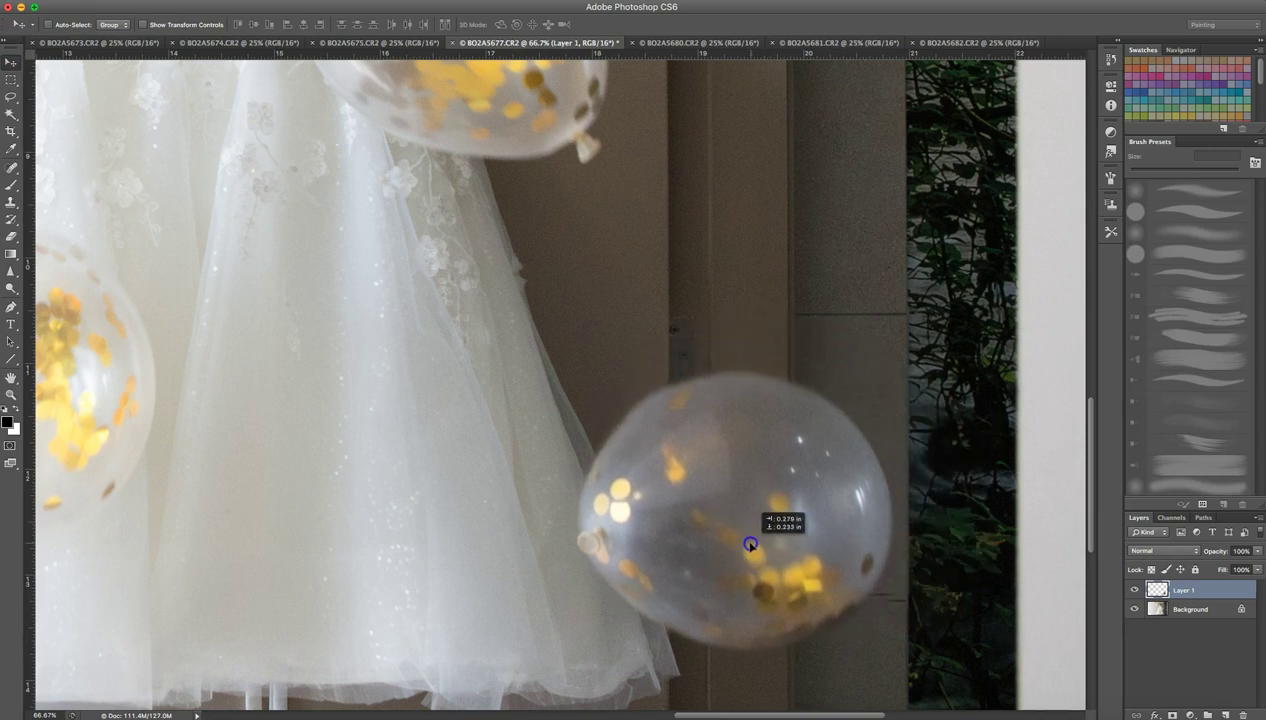
scroll(755, 548, down, 3)
scroll(755, 548, down, 1)
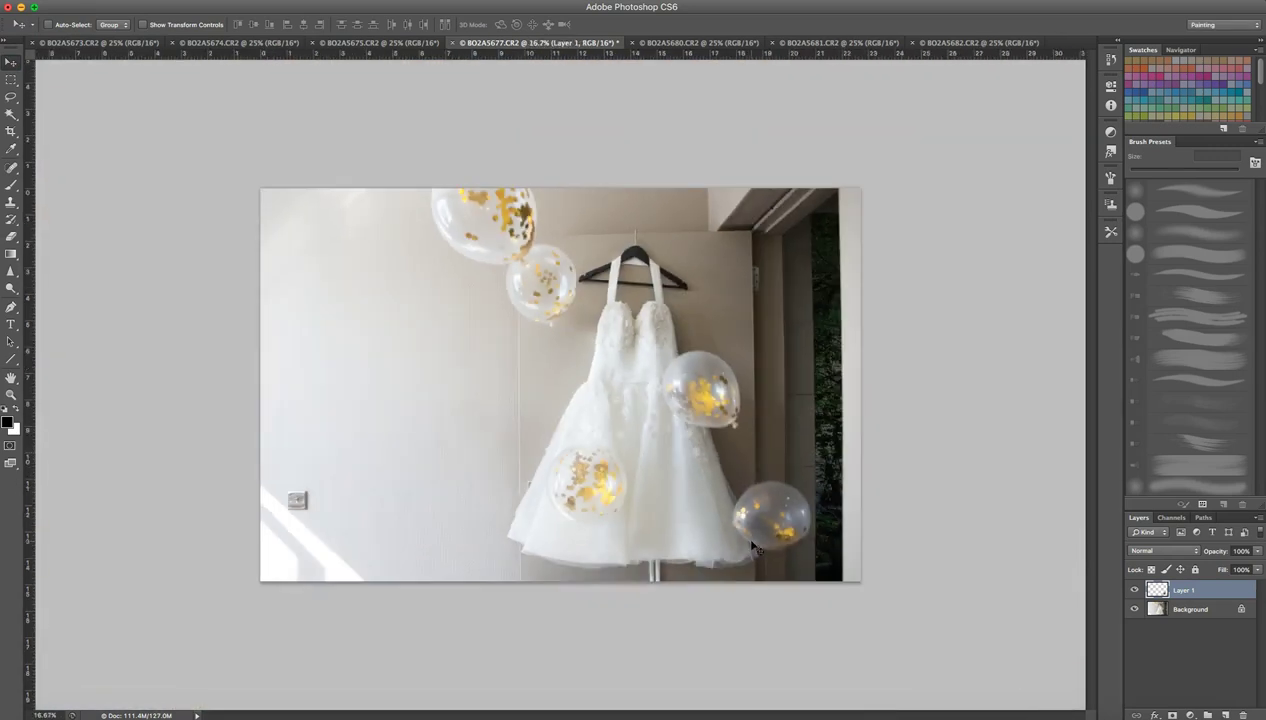
click(11, 290)
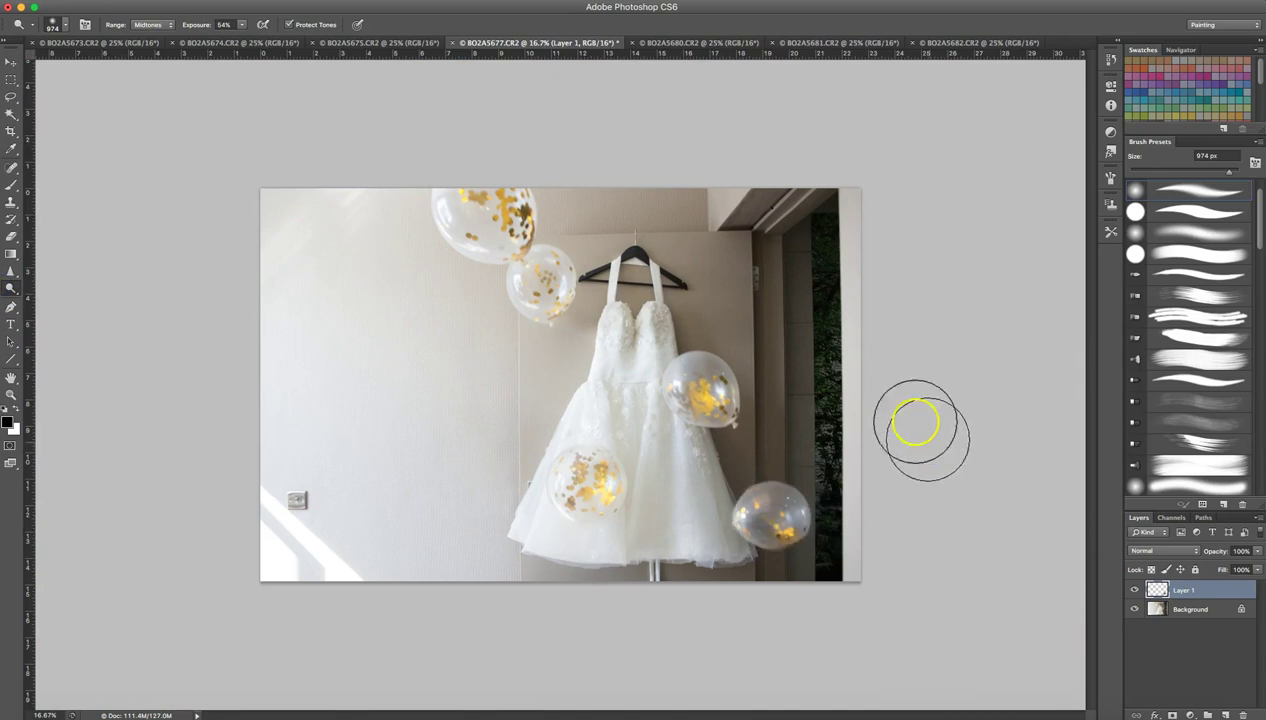
- Step through the document tabs to the BO2A5682 shot
click(687, 44)
click(540, 43)
click(810, 43)
click(942, 44)
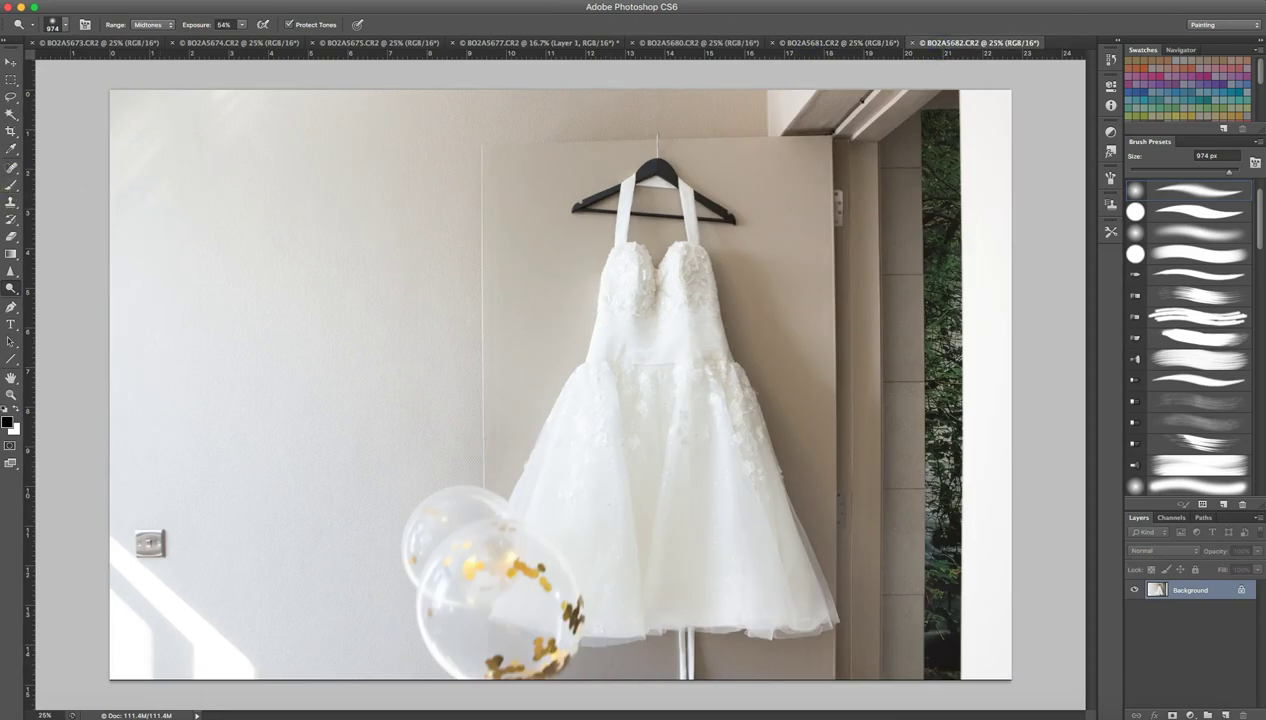
- Float the BO2A5682 window and drag its image onto BO2A5677 as Layer 2
key(l)
drag(961, 124, 962, 129)
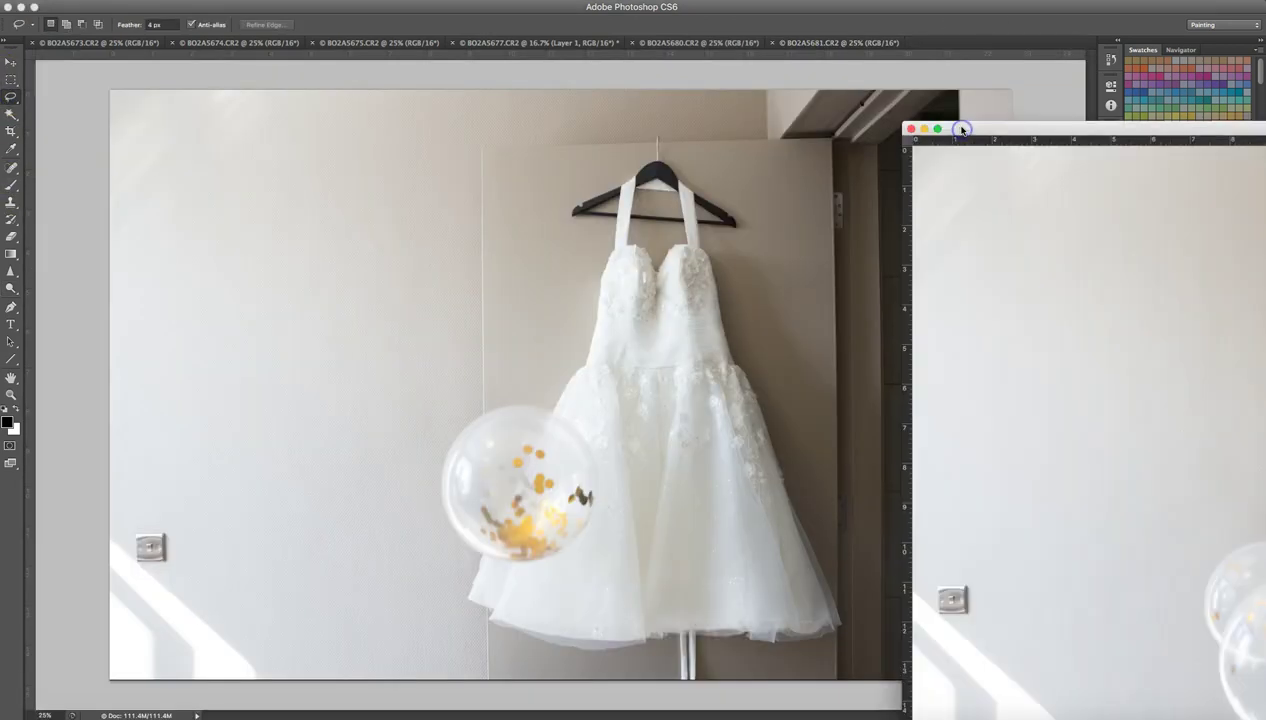
key(v)
drag(1068, 128, 783, 7)
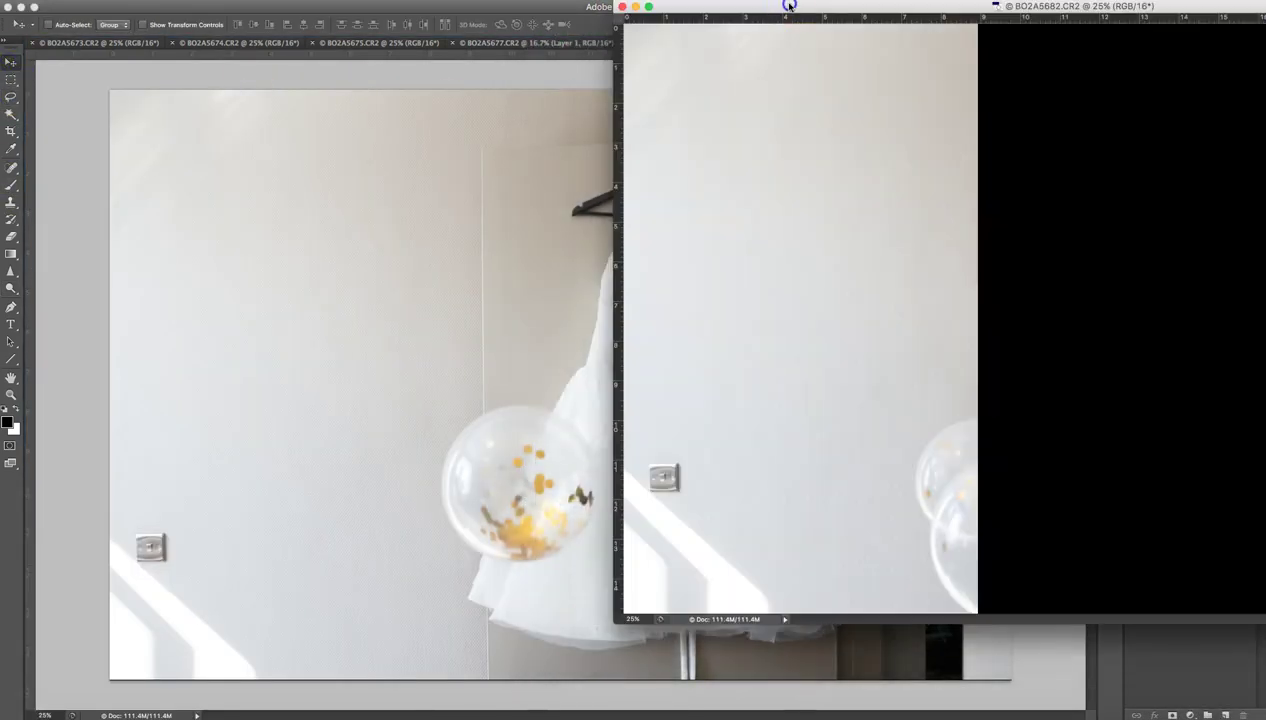
click(552, 43)
drag(569, 15, 566, 88)
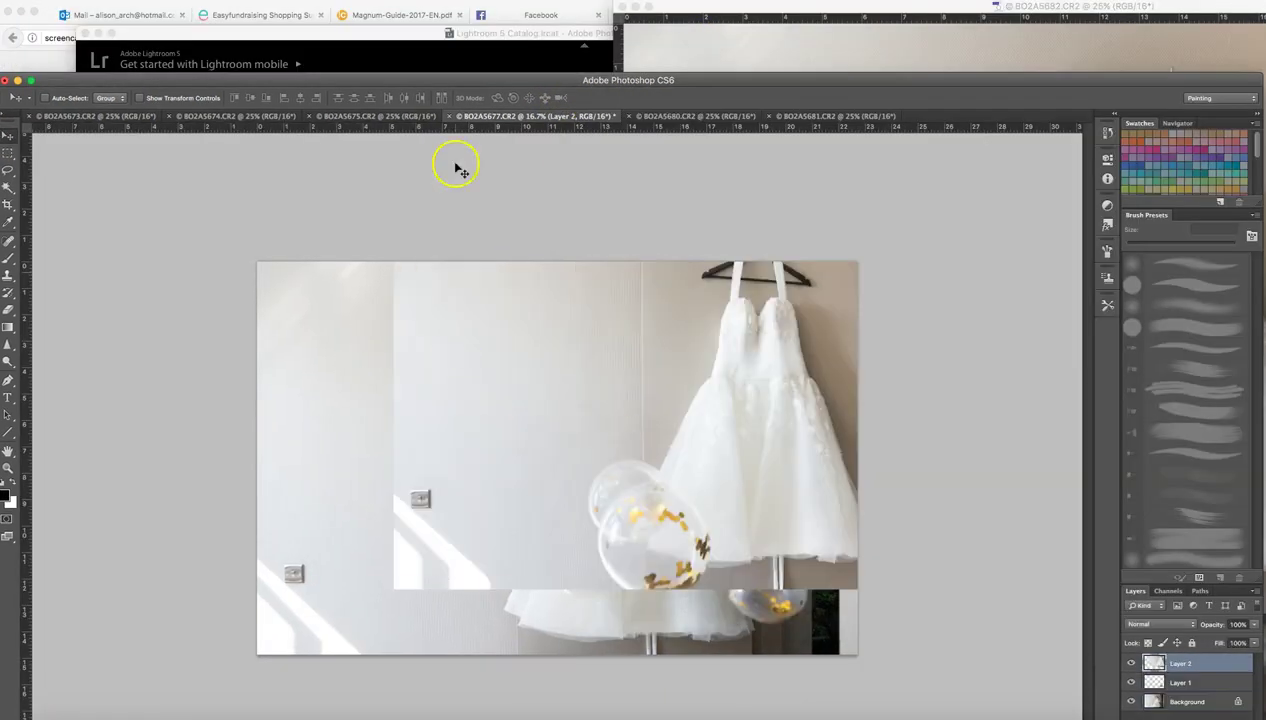
drag(492, 319, 353, 413)
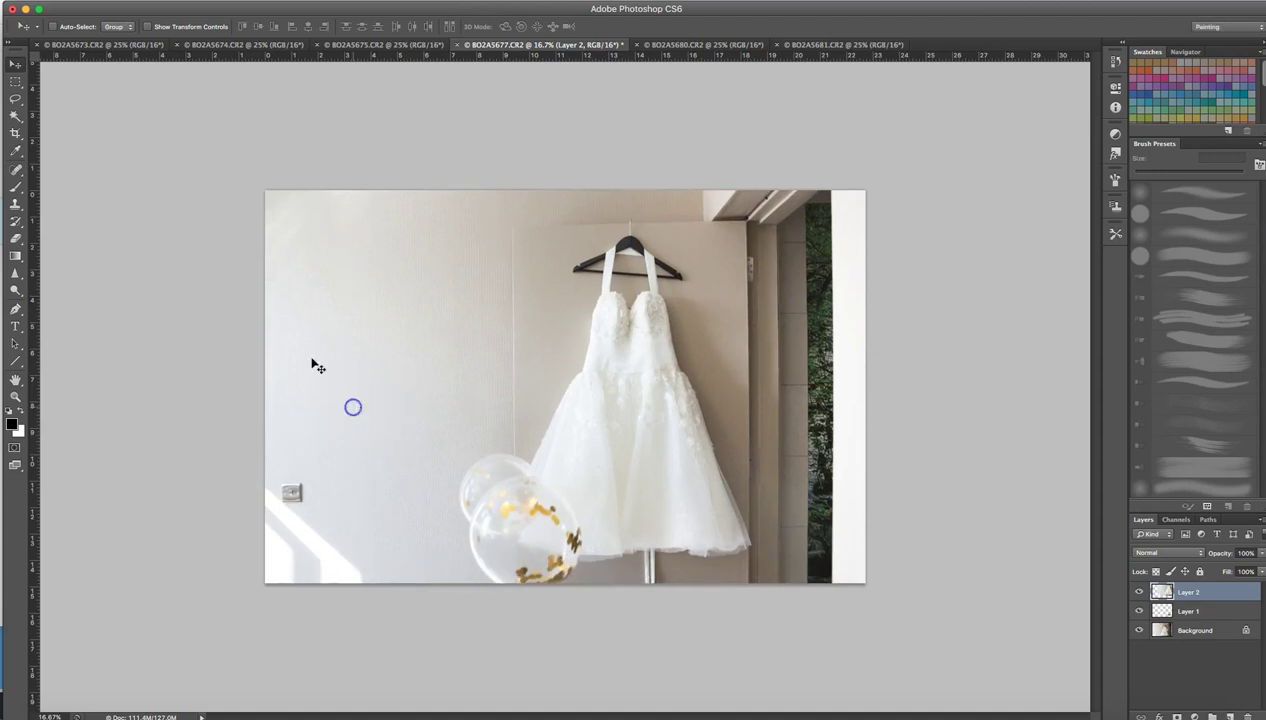
- Lasso the two lower-left balloons, invert the selection, and delete everything else
key(l)
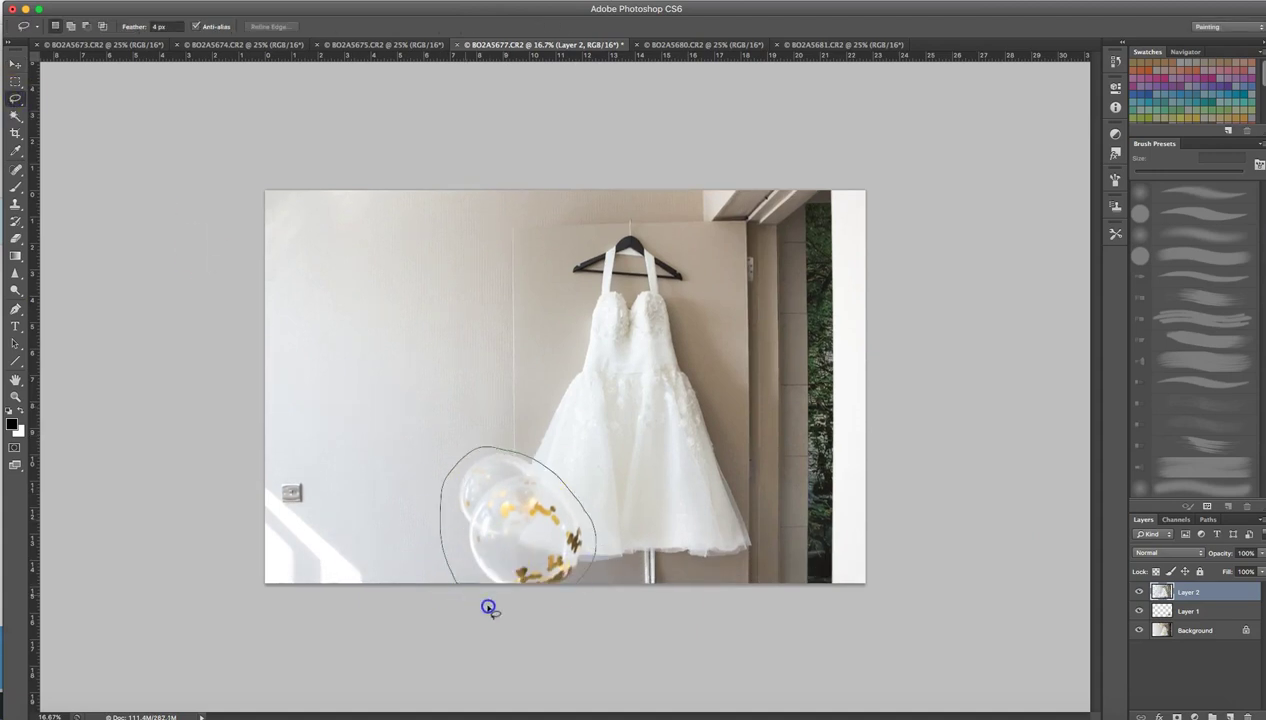
right_click(561, 540)
click(714, 481)
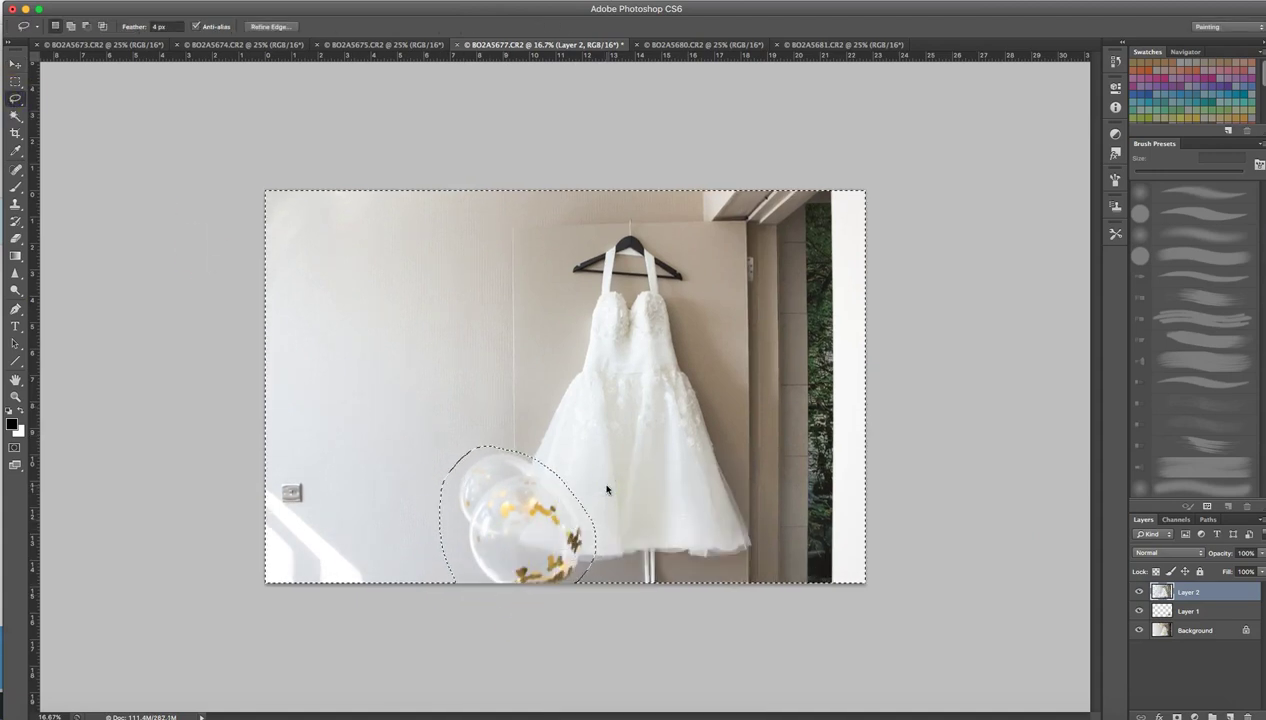
key(Delete)
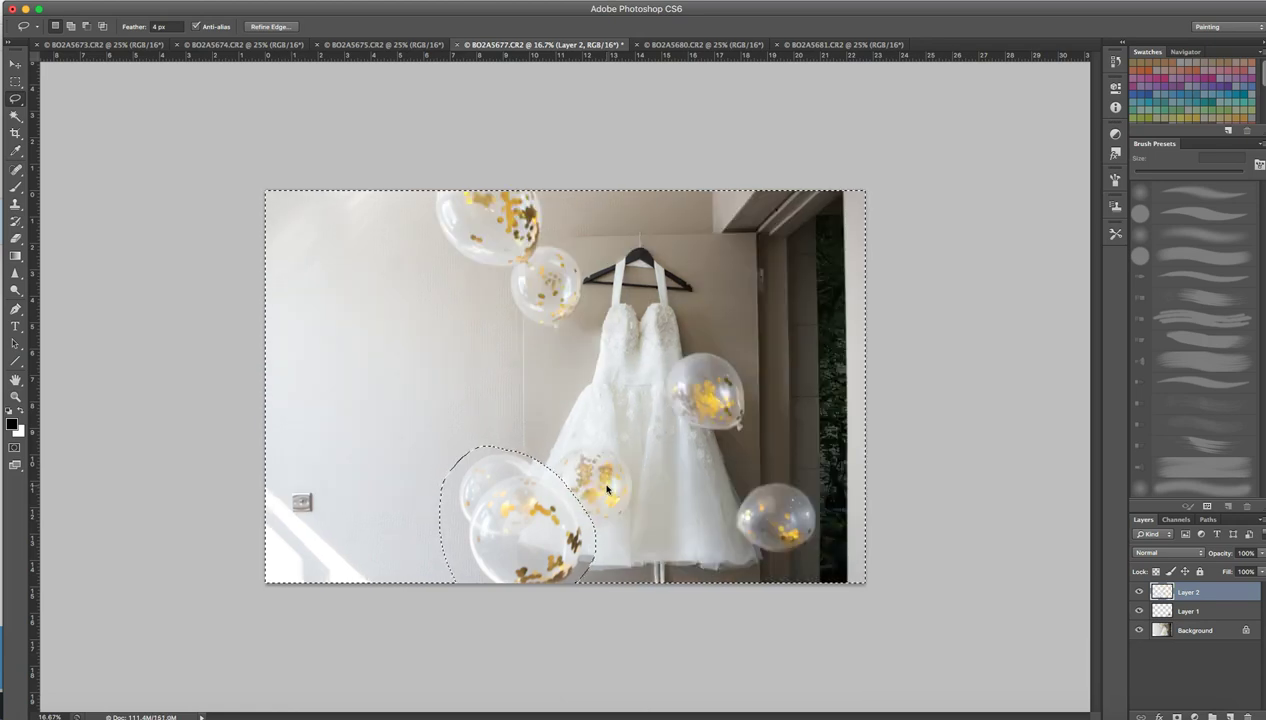
- Shift the two balloons left and erase the pale patches around them
click(16, 66)
drag(541, 527, 501, 527)
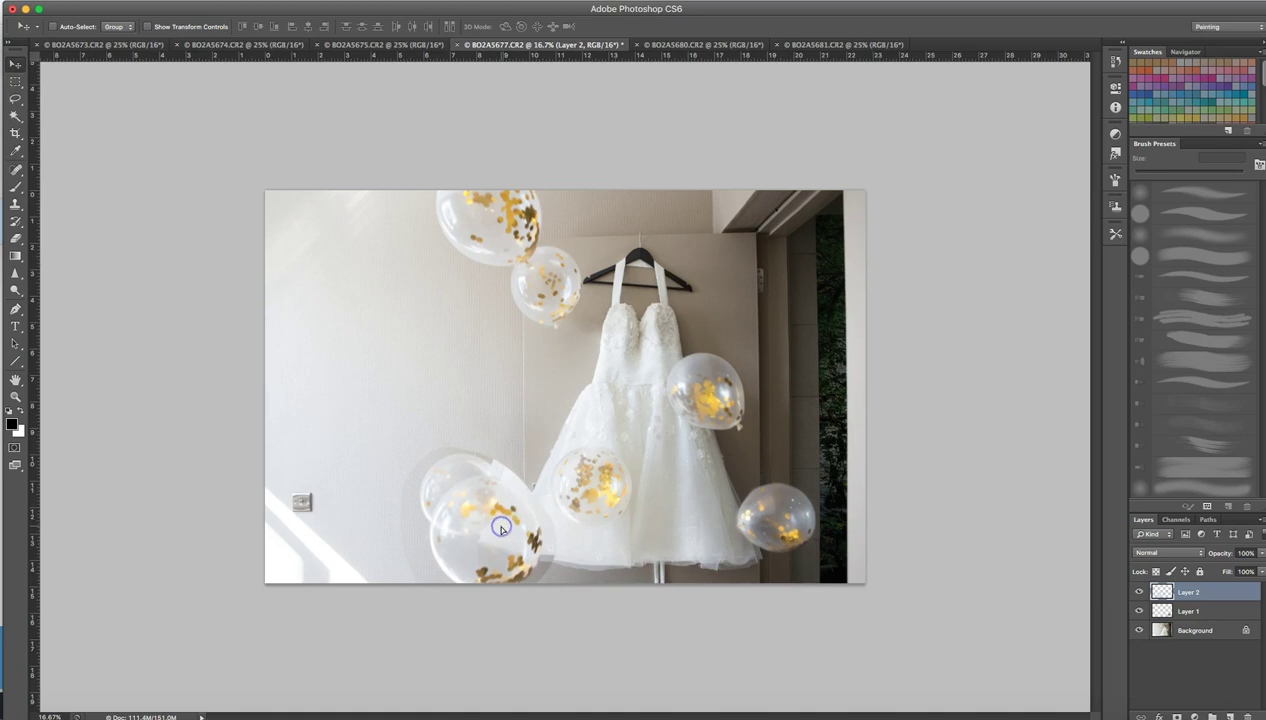
scroll(470, 530, up, 3)
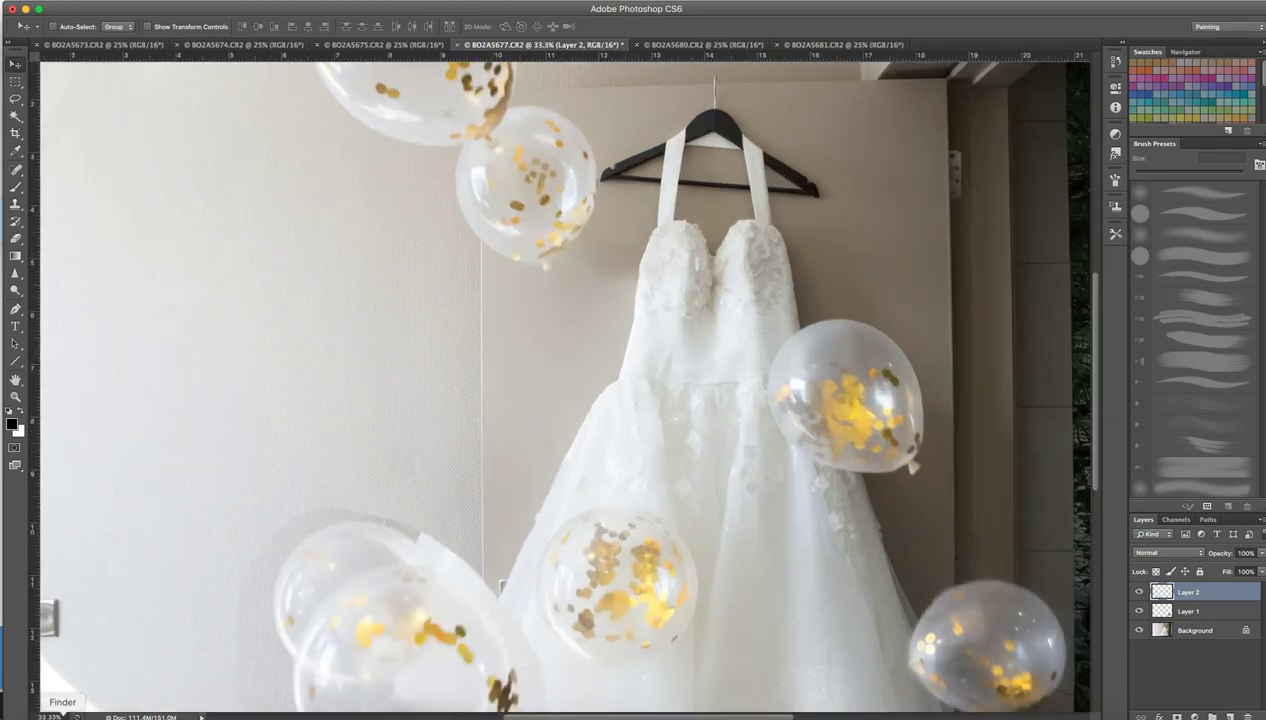
click(16, 240)
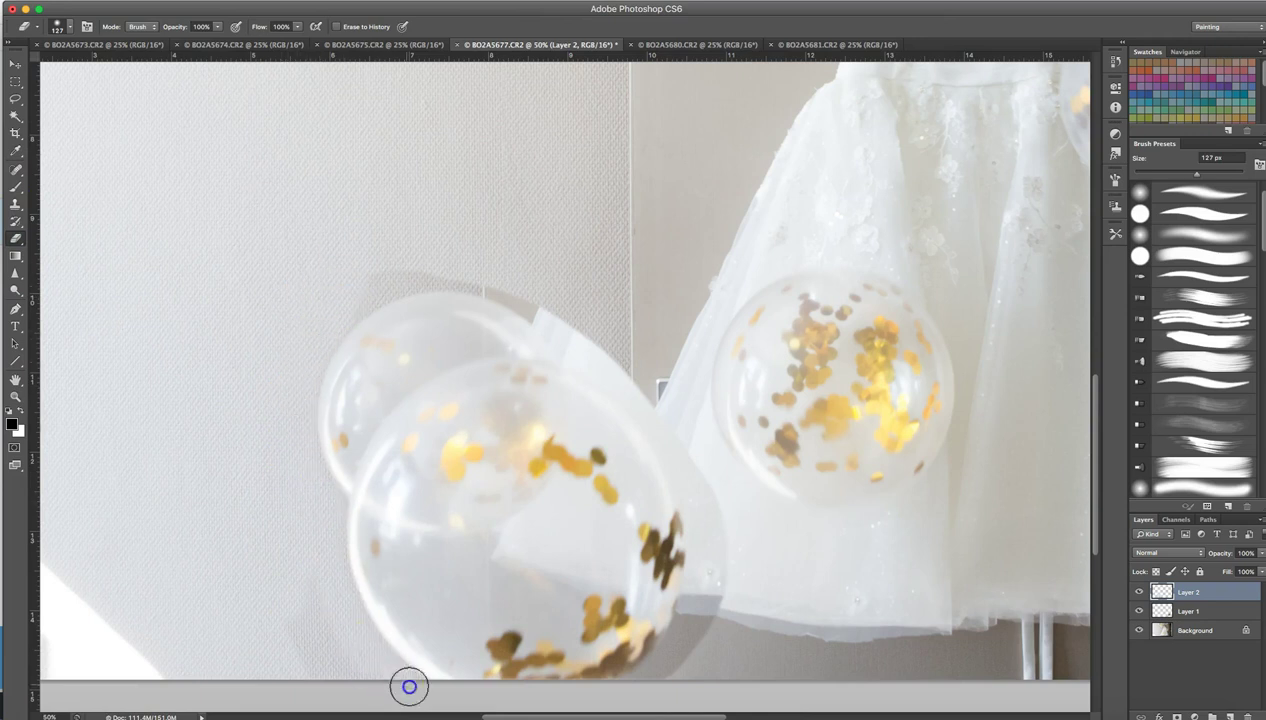
drag(540, 305, 529, 302)
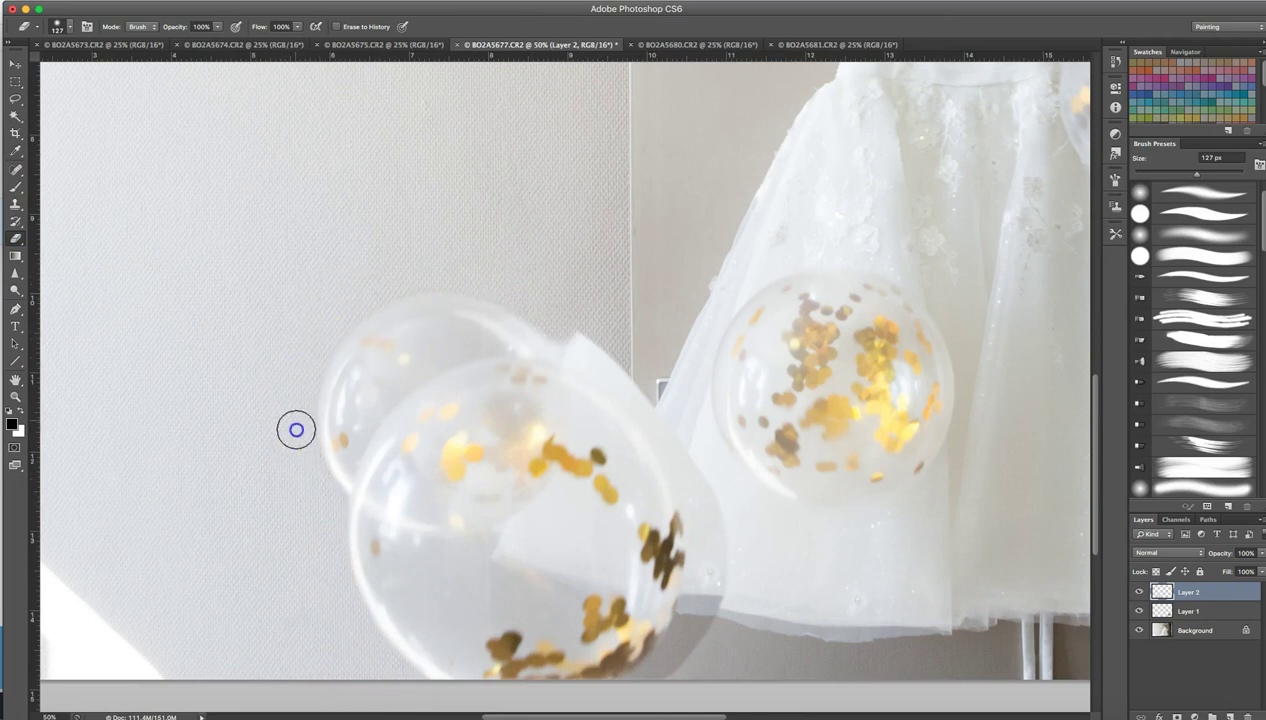
mouse_move(584, 343)
mouse_down()
mouse_move(608, 373)
mouse_move(692, 670)
mouse_up()
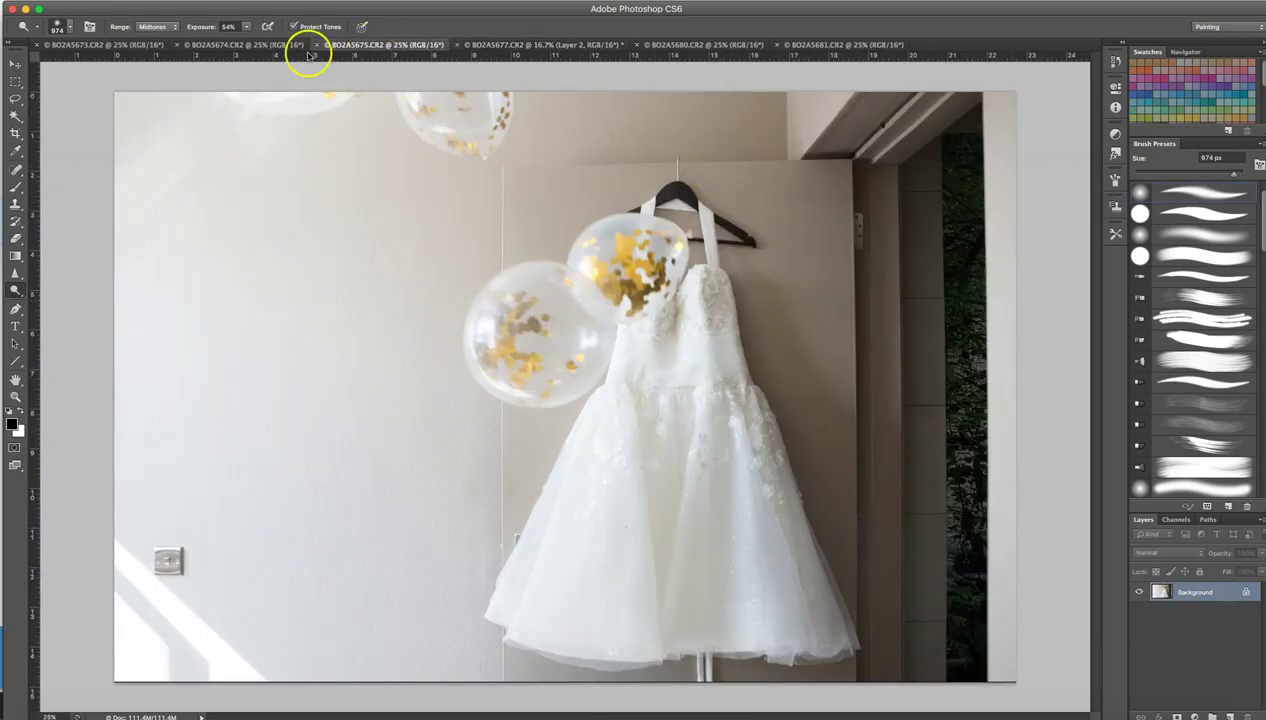
- Close BO2A5675, float BO2A5680, and delete everything except the lassoed balloon
click(312, 48)
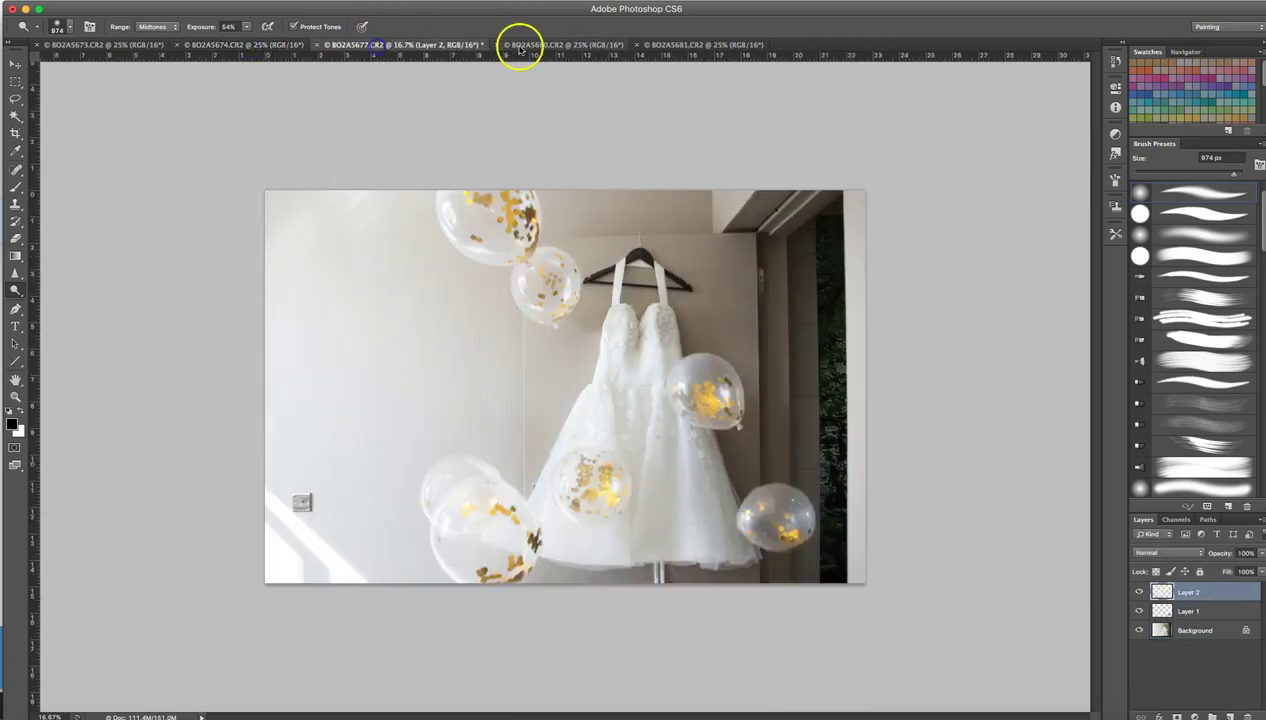
mouse_move(523, 45)
mouse_down()
mouse_move(600, 234)
mouse_move(495, 381)
mouse_move(525, 465)
mouse_up()
key(v)
key(l)
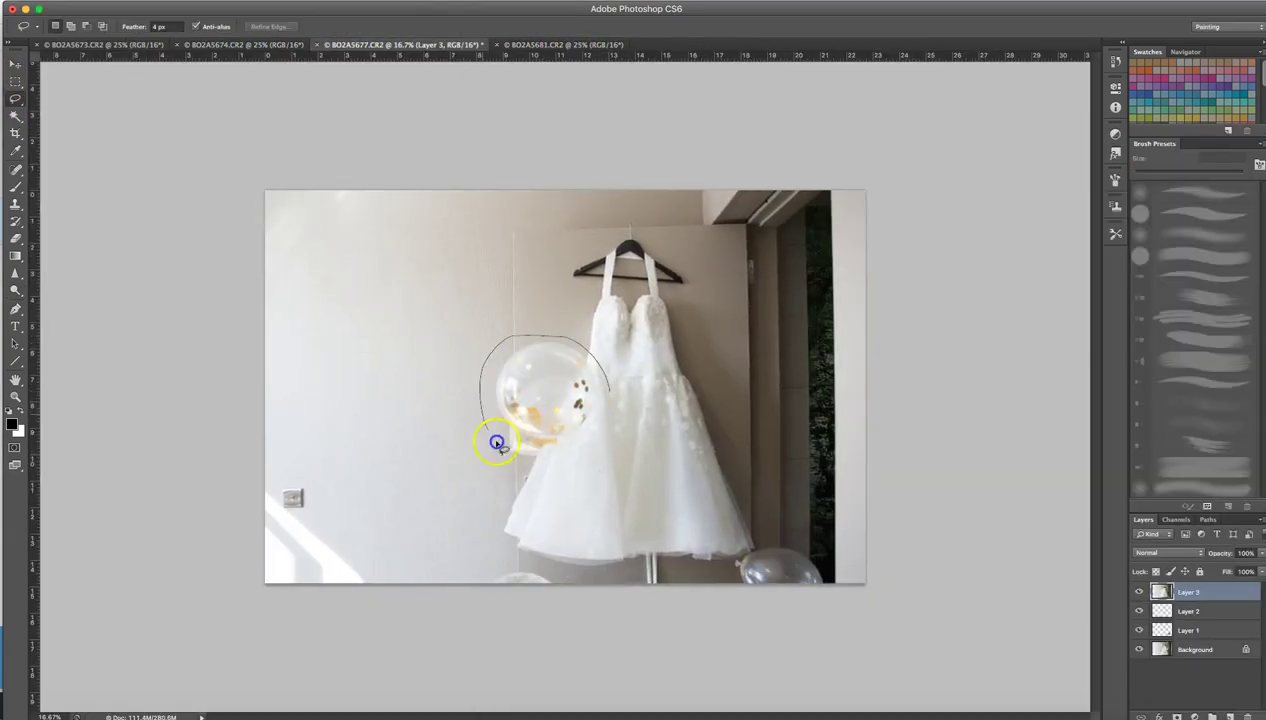
right_click(554, 346)
click(590, 397)
key(Delete)
key(ctrl+d)
- Zoom in on the dress hem and erase stray pixels where the two balloons meet
key(z)
click(610, 410)
scroll(737, 572, up, 2)
click(15, 115)
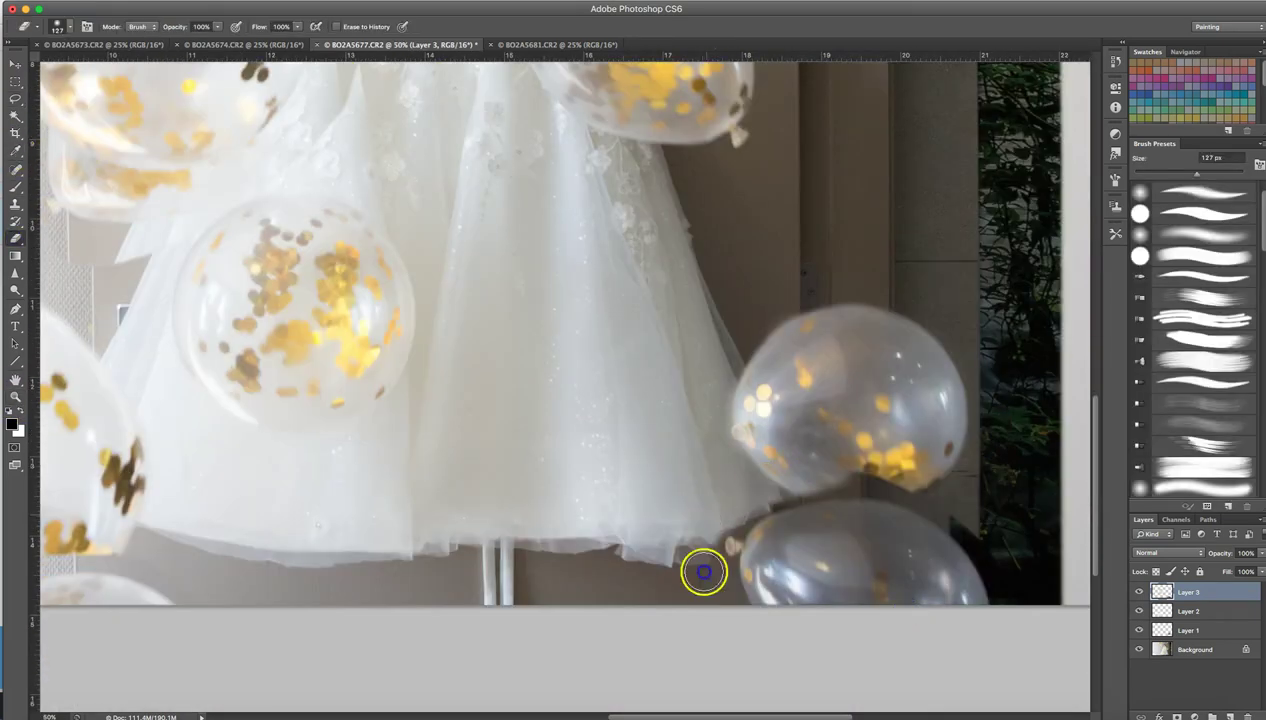
click(789, 503)
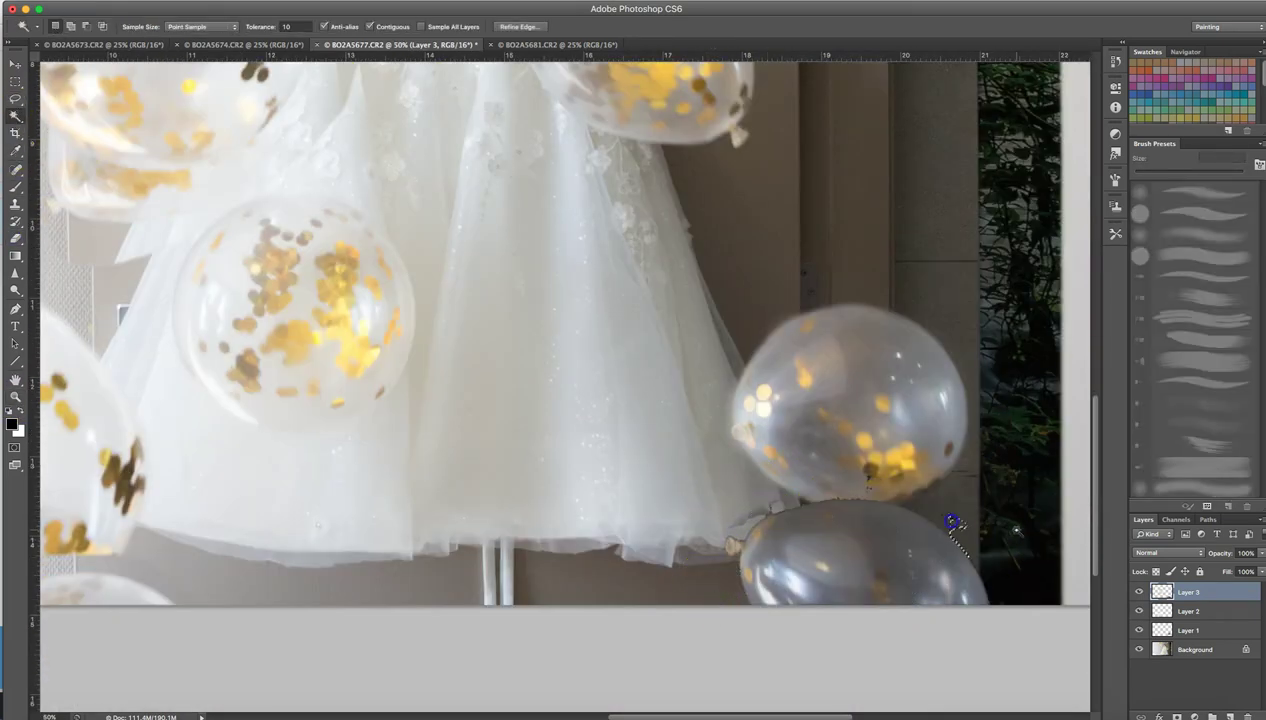
key(e)
drag(822, 484, 817, 488)
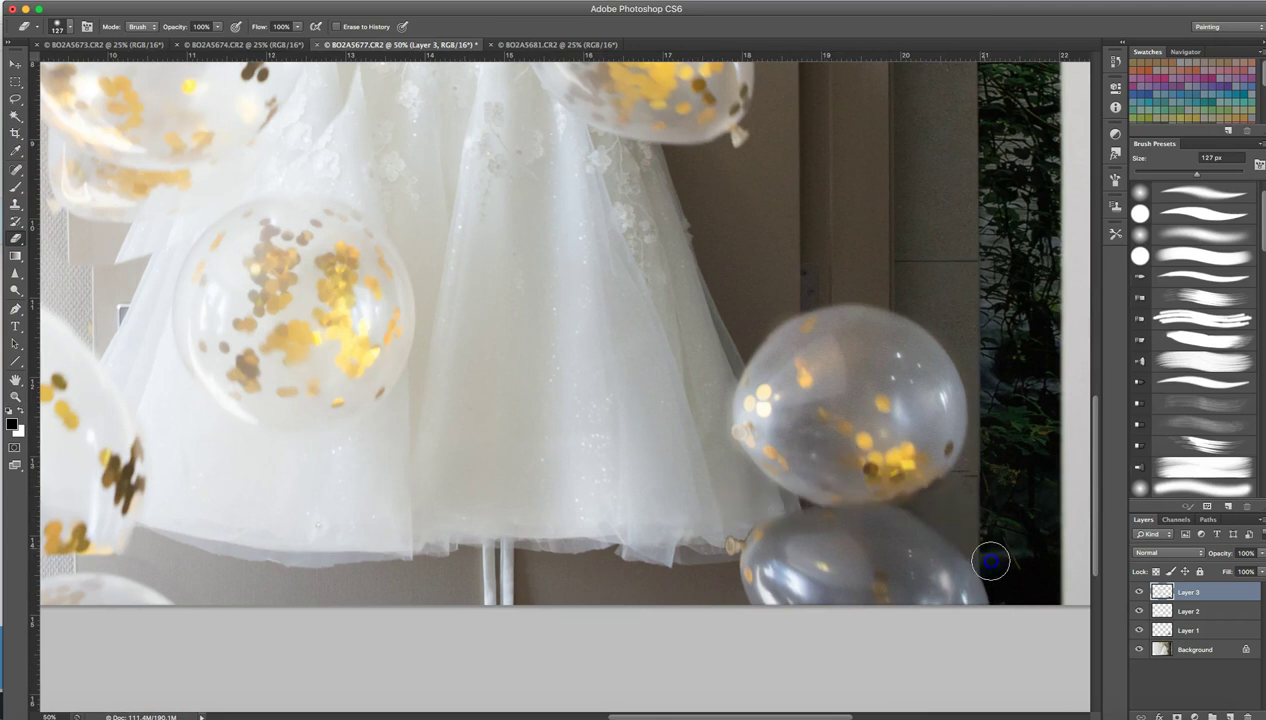
- Move Layer 3 below Layer 1 and erase the grey gap beside the dress's left edge
drag(1190, 592, 1201, 631)
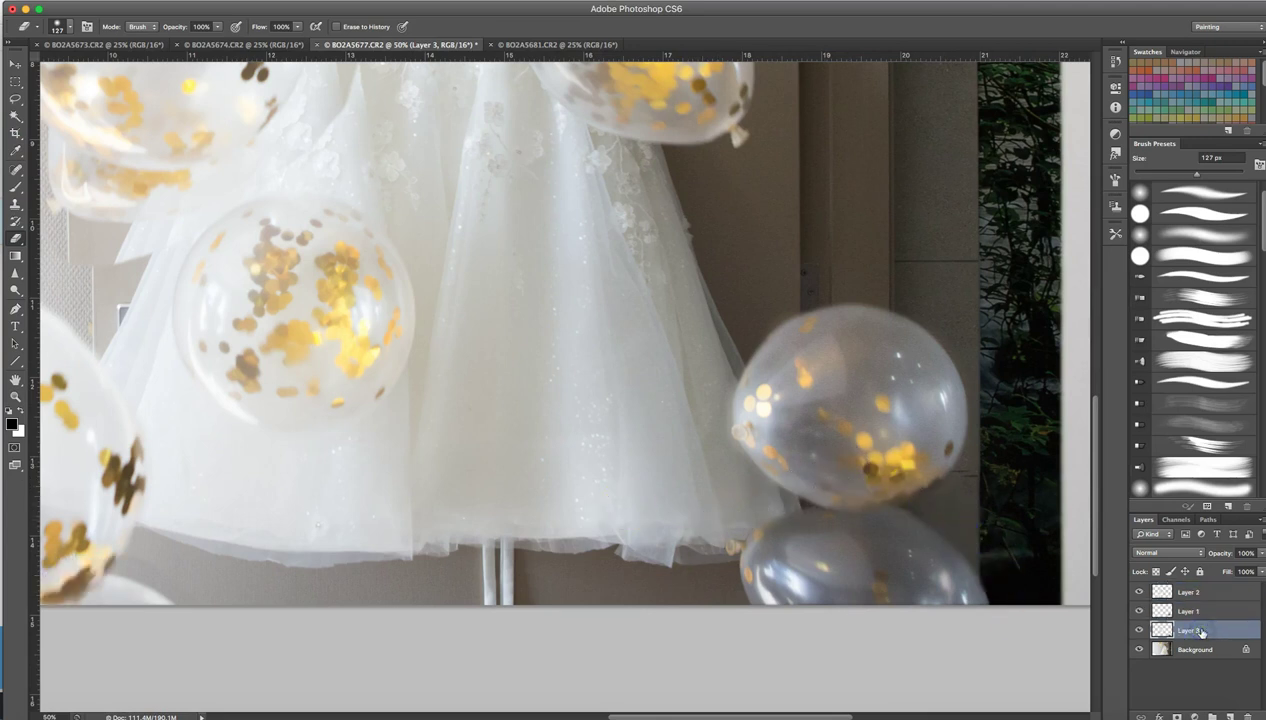
click(1195, 630)
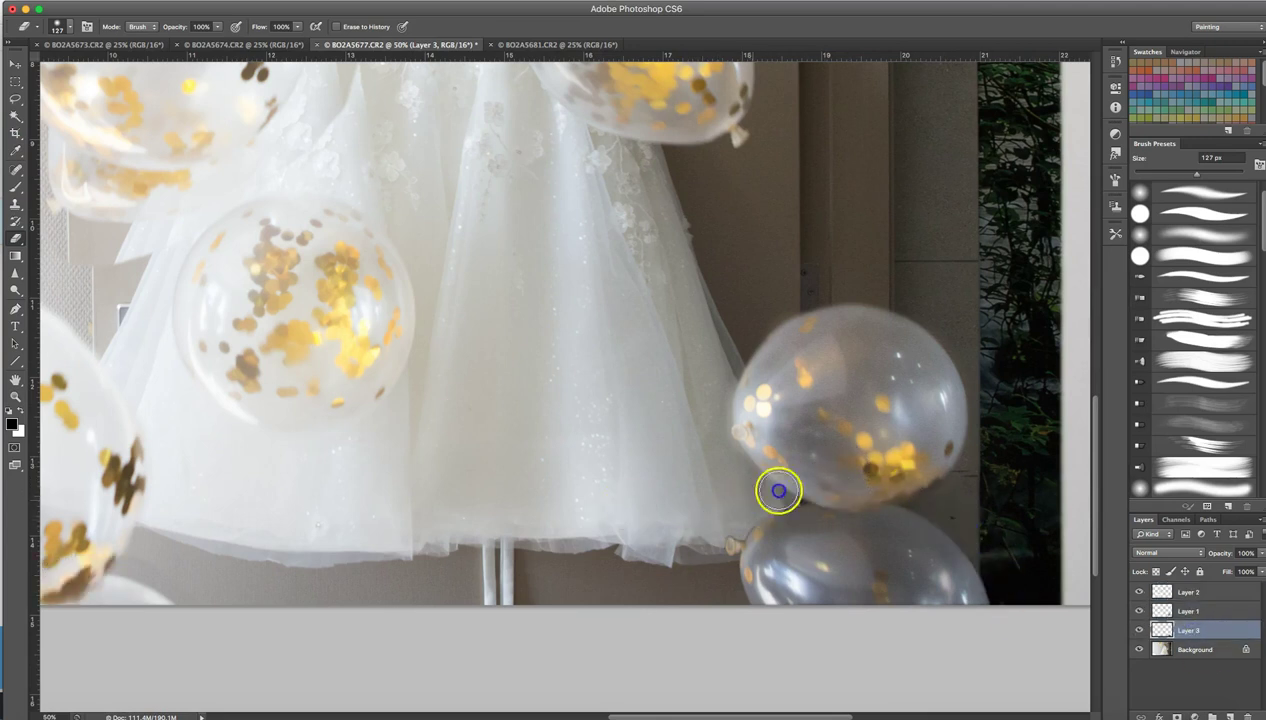
scroll(880, 455, up, 1)
scroll(948, 580, down, 2)
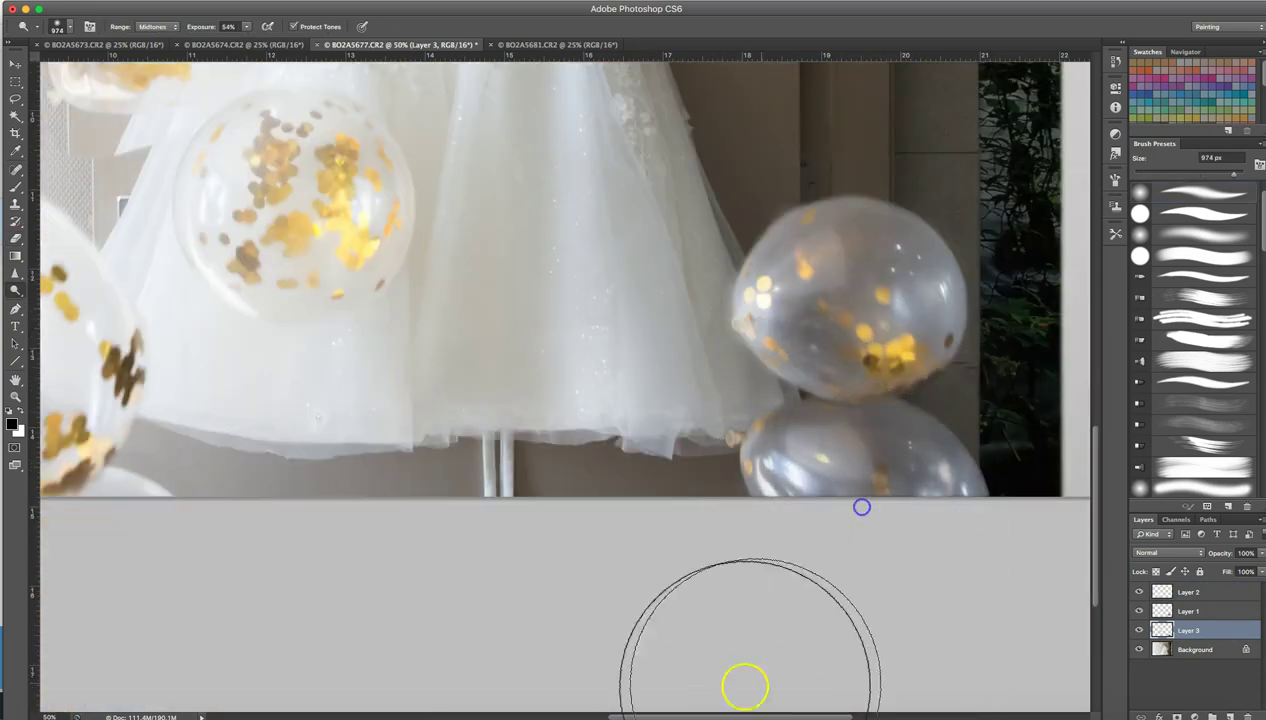
scroll(744, 600, up, 5)
scroll(500, 400, left, 5)
drag(588, 198, 444, 198)
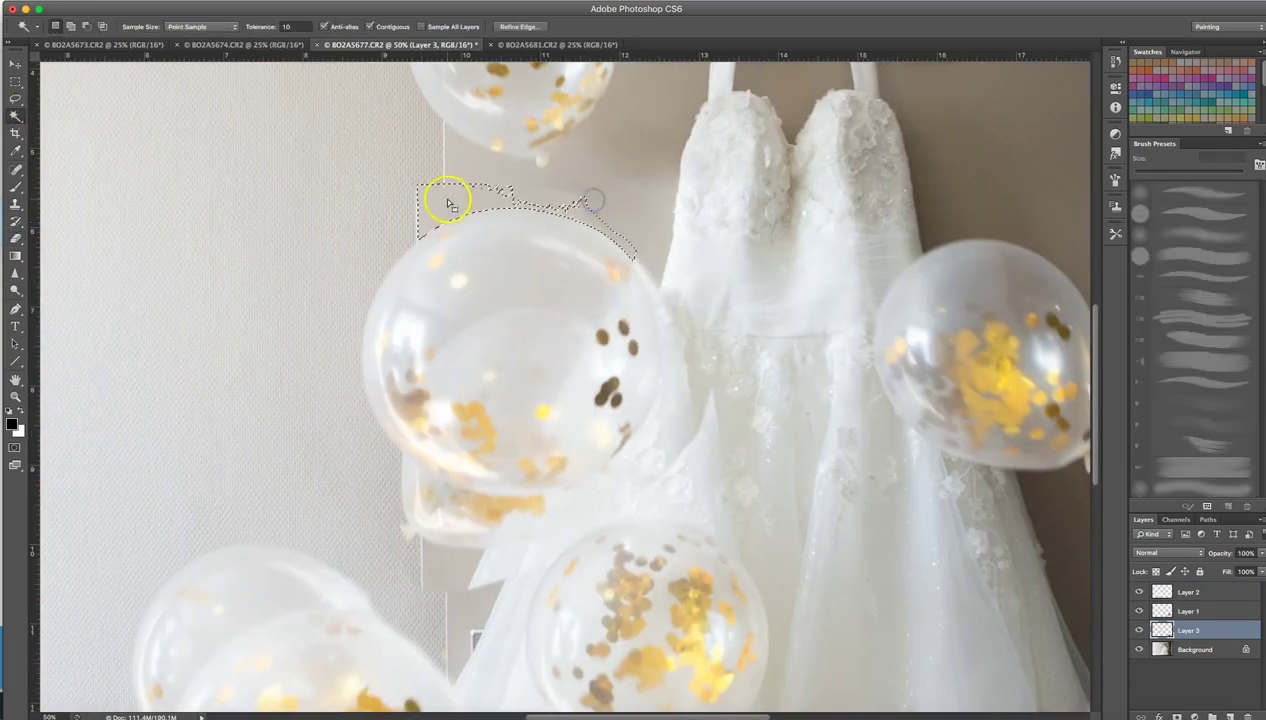
drag(666, 289, 486, 568)
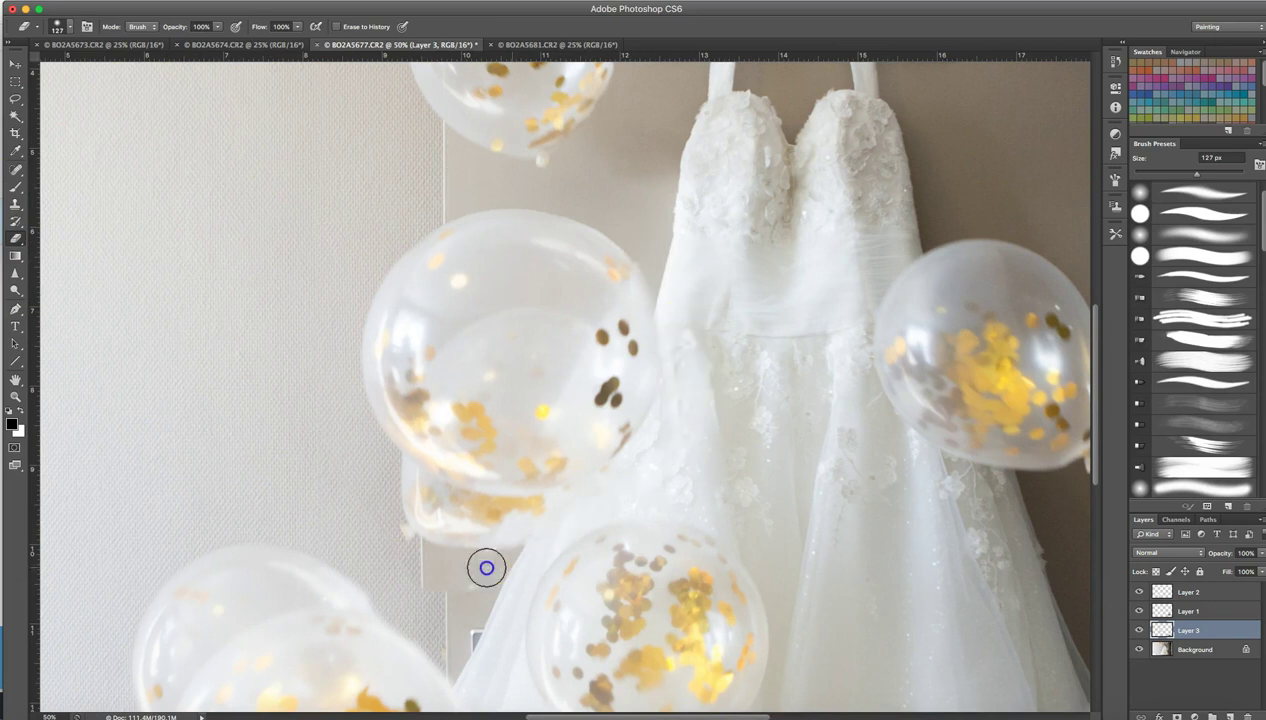
key(s)
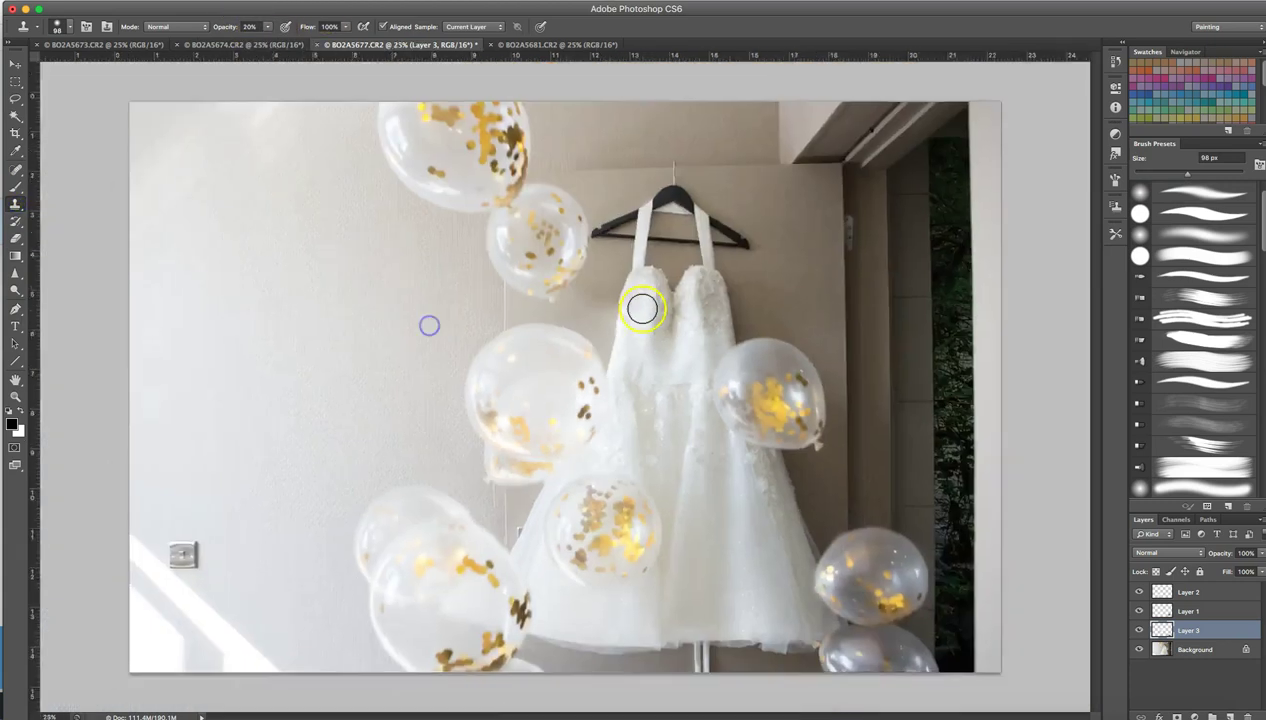
- Copy a balloon from BO2A5674 and paste it into the composite's upper left as Layer 4
key(e)
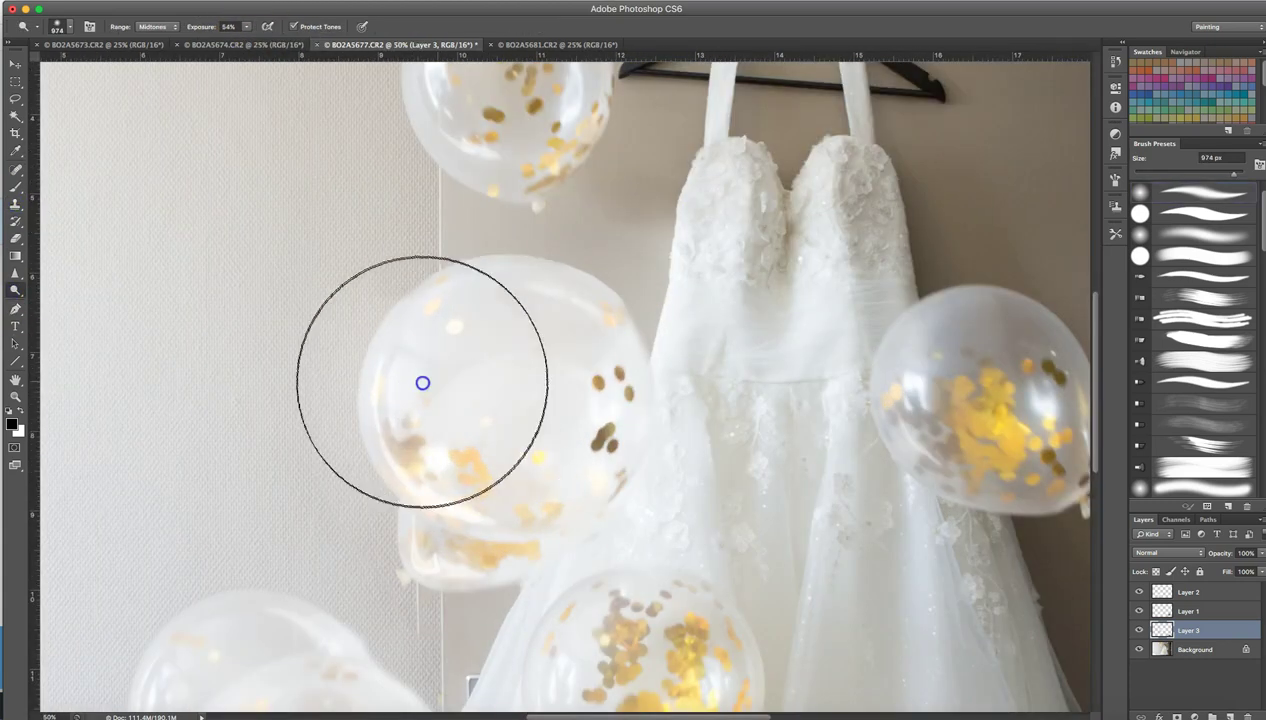
key(ctrl+0)
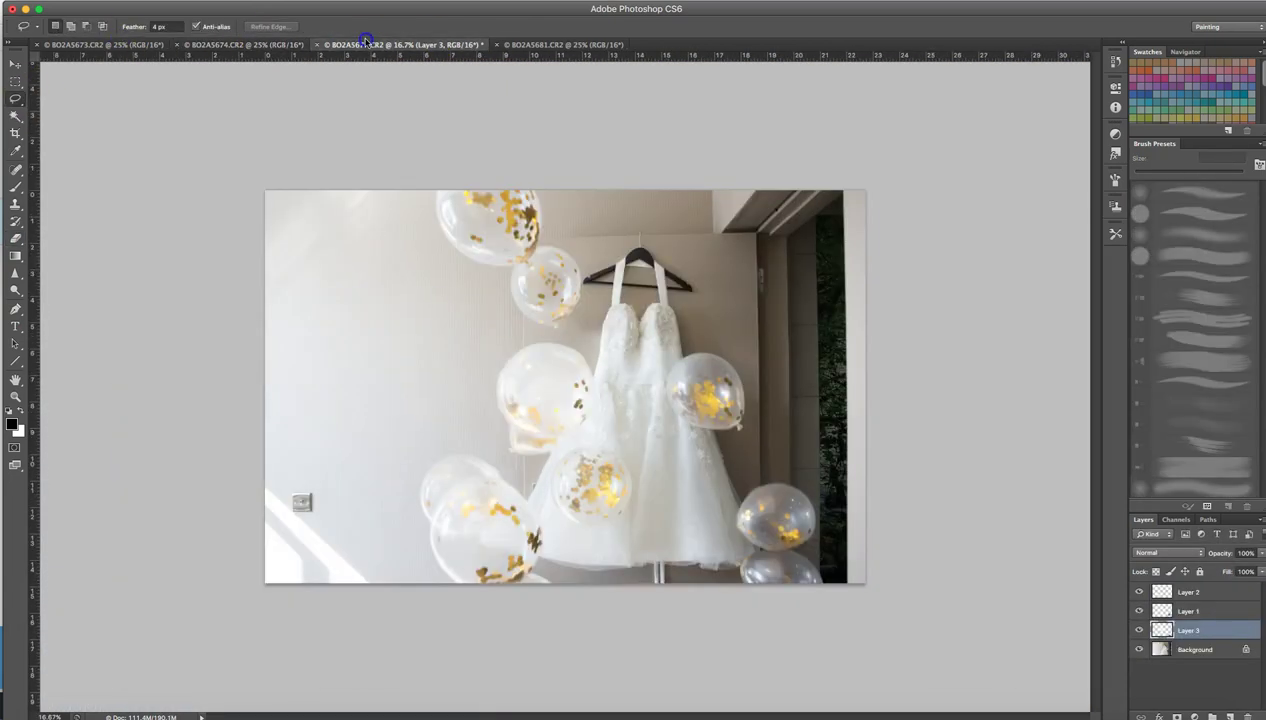
key(ctrl+j)
drag(570, 412, 415, 292)
key(w)
click(444, 221)
click(262, 22)
key(ctrl+d)
click(15, 237)
- Erase the pale patch and shadow around the new balloon using 80, 41 and 138 px brushes
key(ctrl+plus)
key(ctrl+plus)
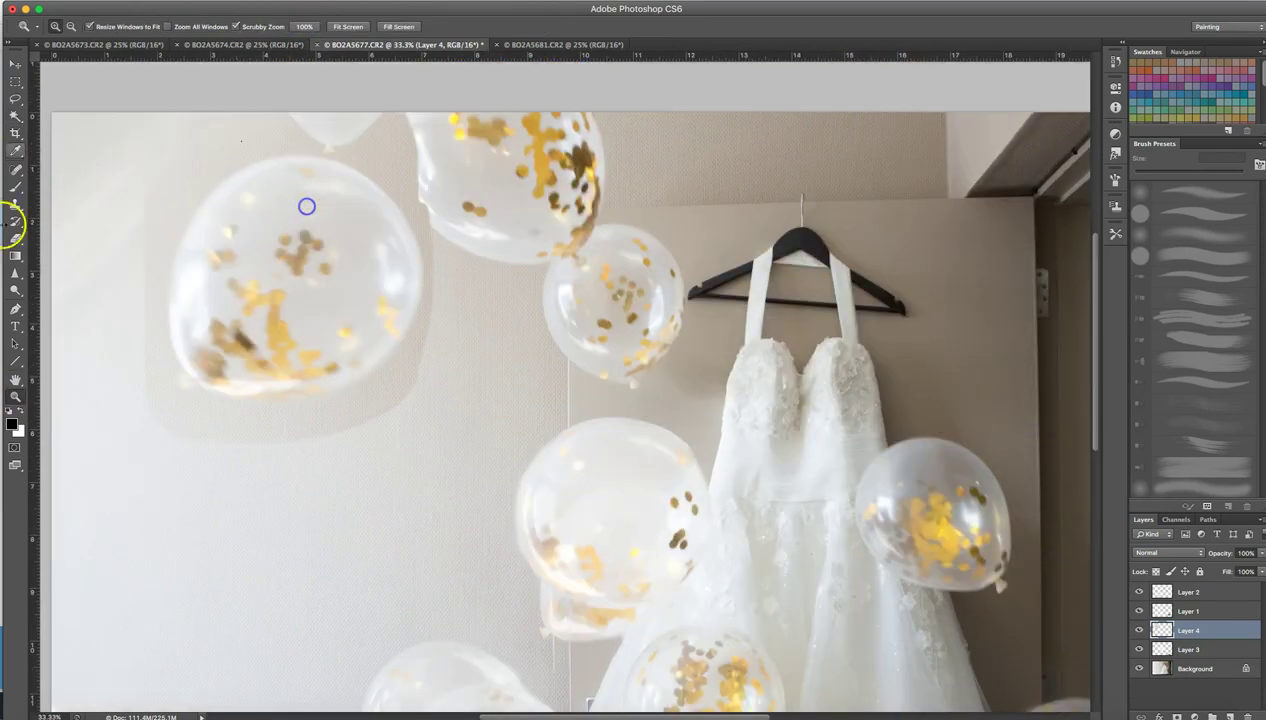
click(169, 224)
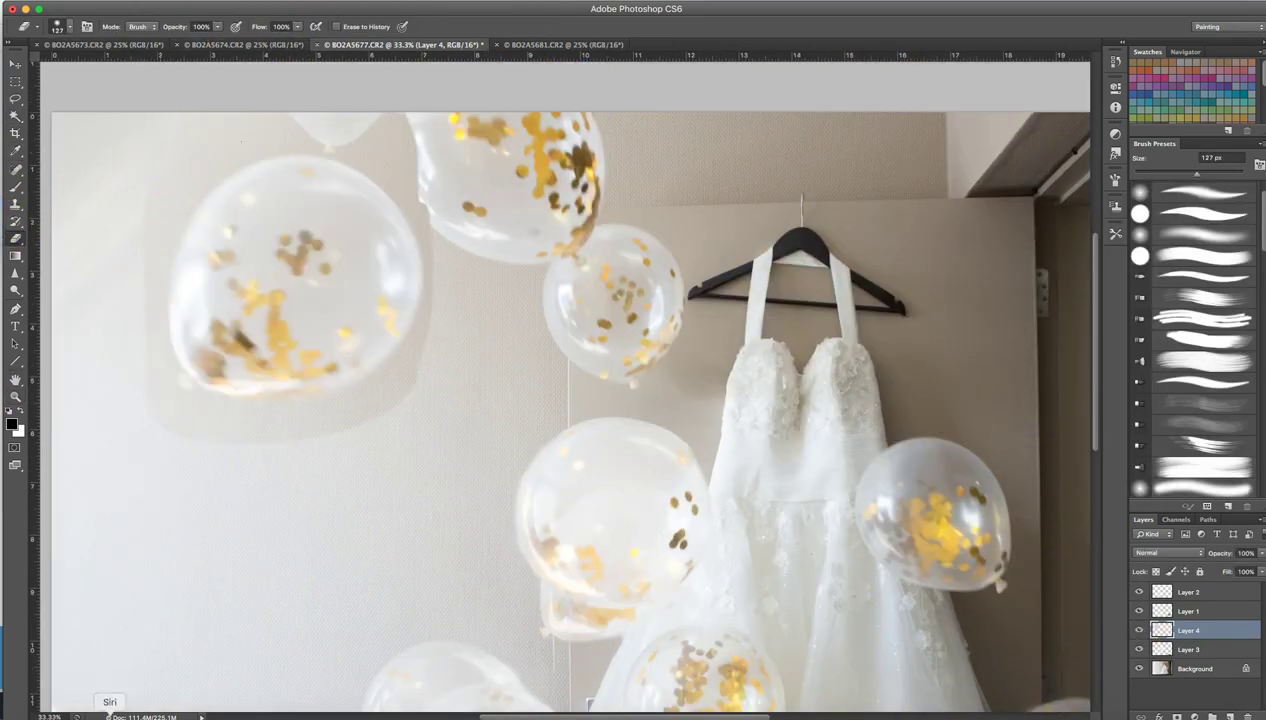
drag(165, 233, 209, 150)
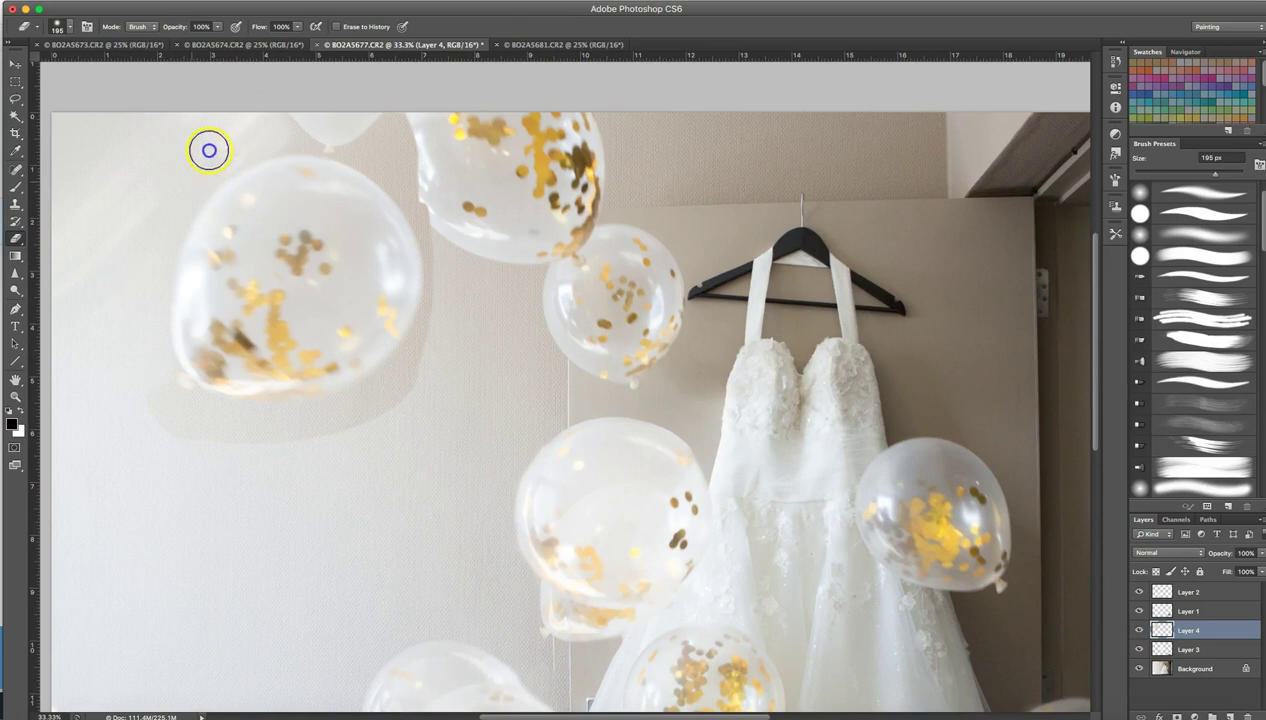
drag(213, 412, 366, 404)
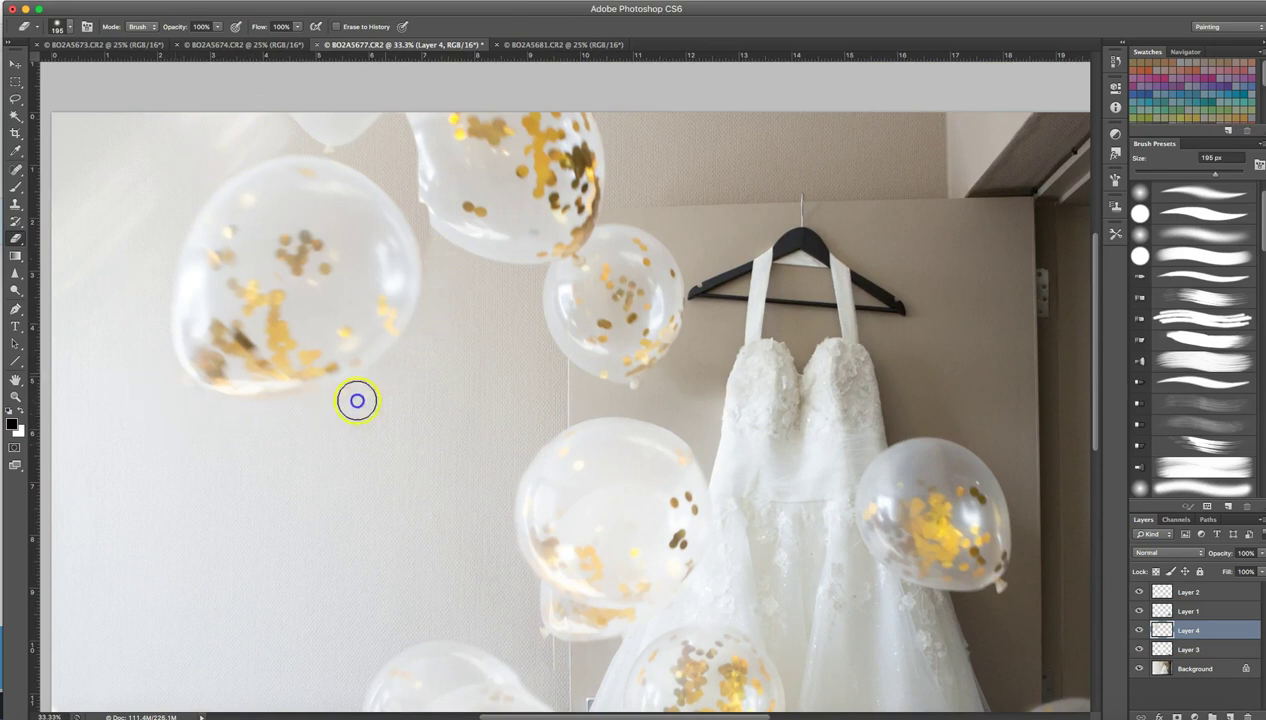
drag(405, 100, 415, 185)
click(77, 26)
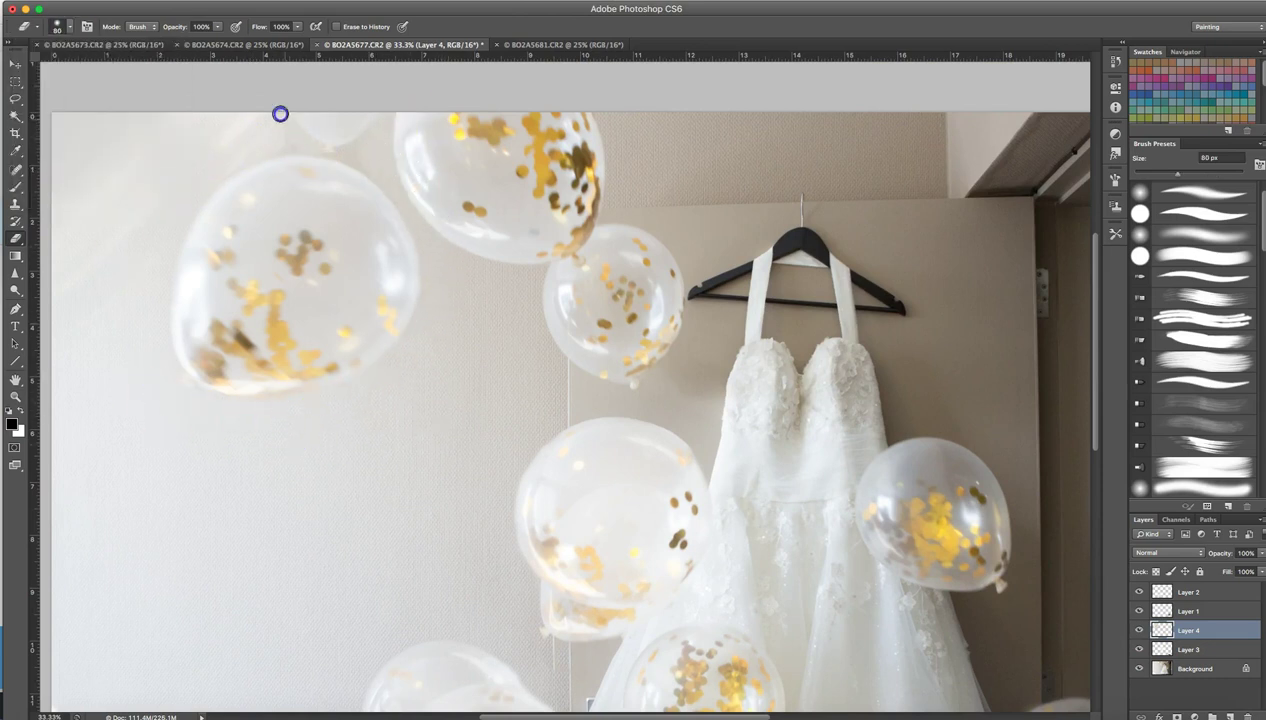
click(339, 161)
key(super+minus)
right_click(396, 189)
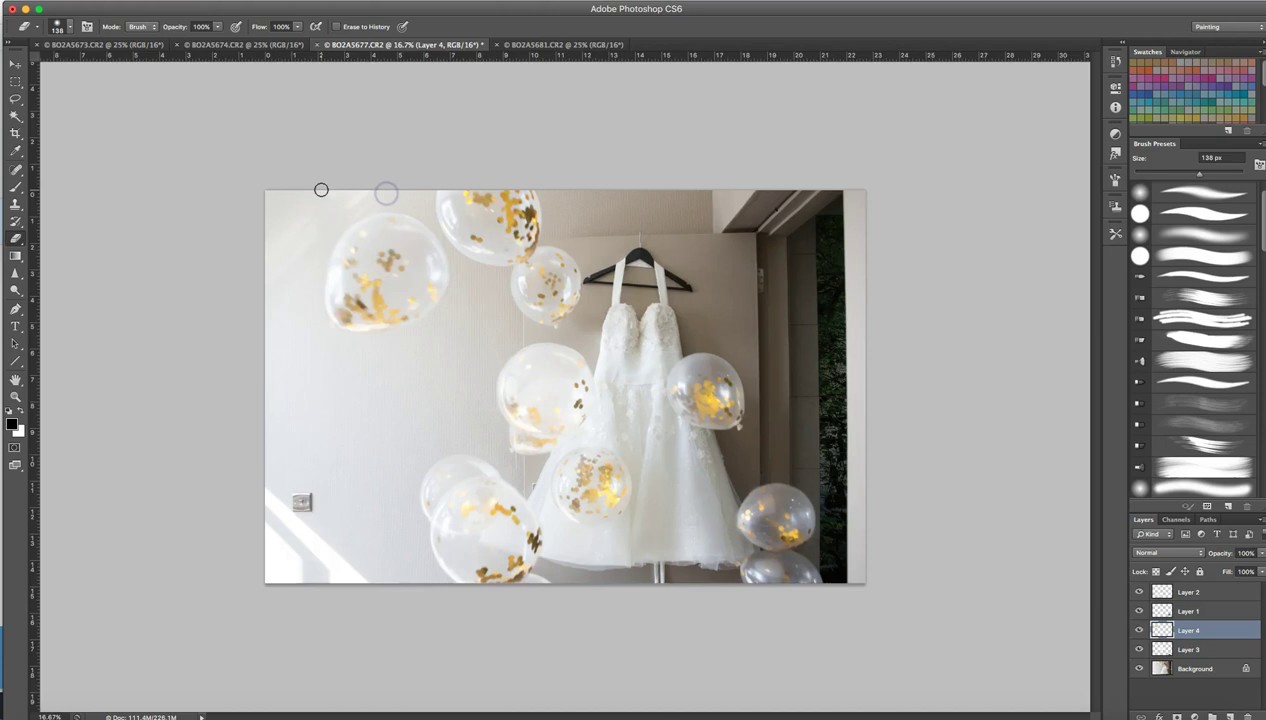
- Close BO2A5674 and add a top Brightness/Contrast layer with Brightness raised to about 109
click(207, 44)
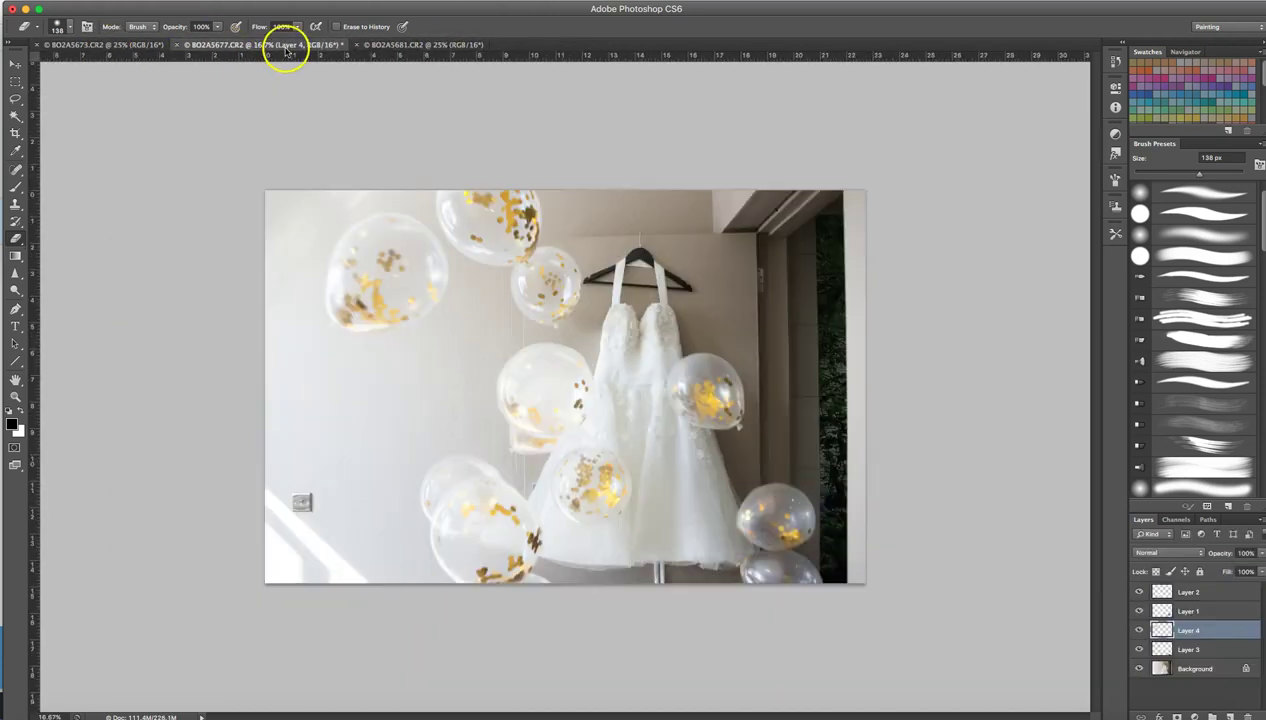
click(1115, 133)
click(995, 147)
drag(1228, 630, 1238, 592)
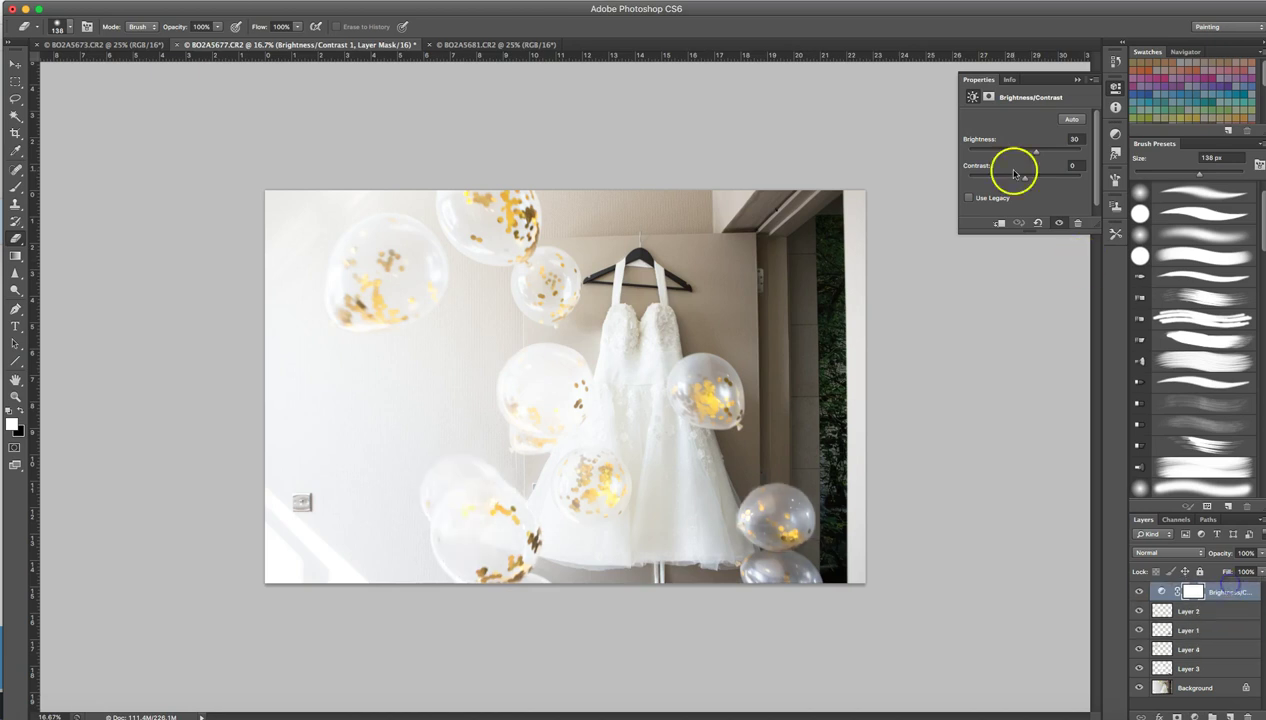
drag(1033, 153, 1066, 150)
- Test-paint the adjustment mask at 61% opacity over the top balloons, undoing the strokes
click(65, 26)
mouse_move(40, 56)
mouse_down()
mouse_move(311, 99)
mouse_move(356, 628)
mouse_up()
key(ctrl+z)
key(6)
key(1)
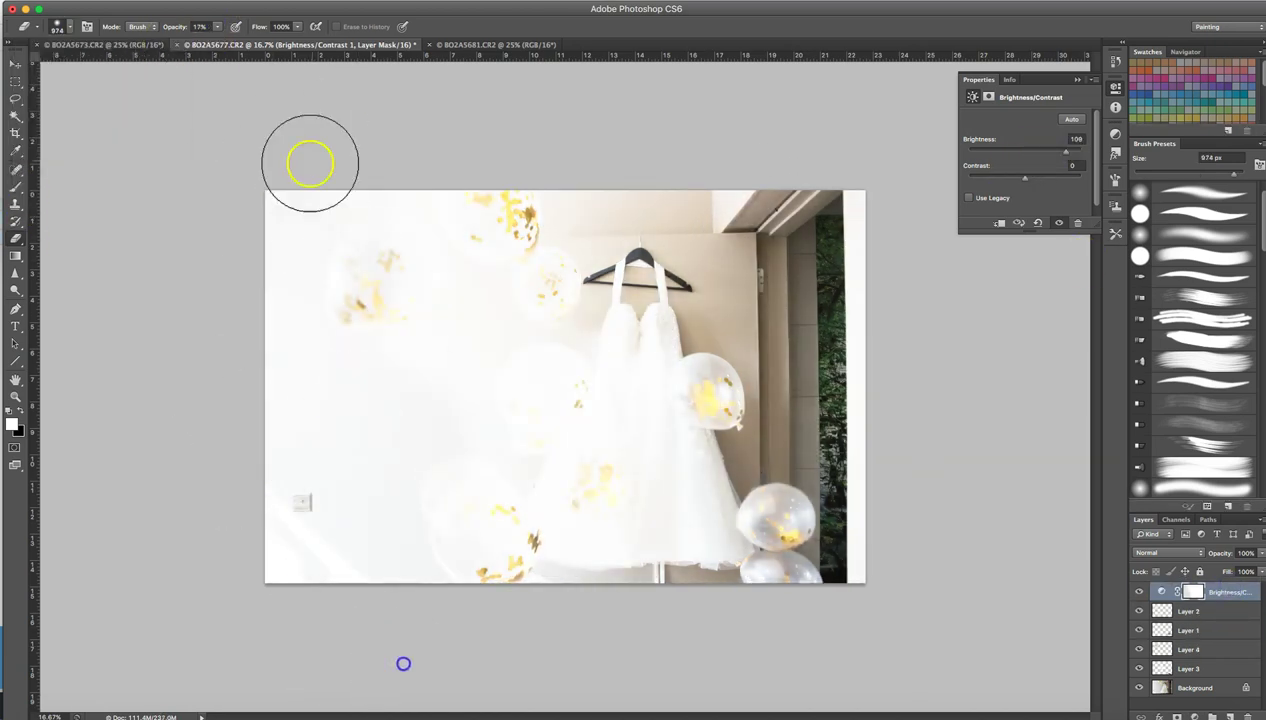
mouse_move(400, 260)
mouse_down()
mouse_move(552, 441)
mouse_move(319, 192)
mouse_move(746, 266)
mouse_up()
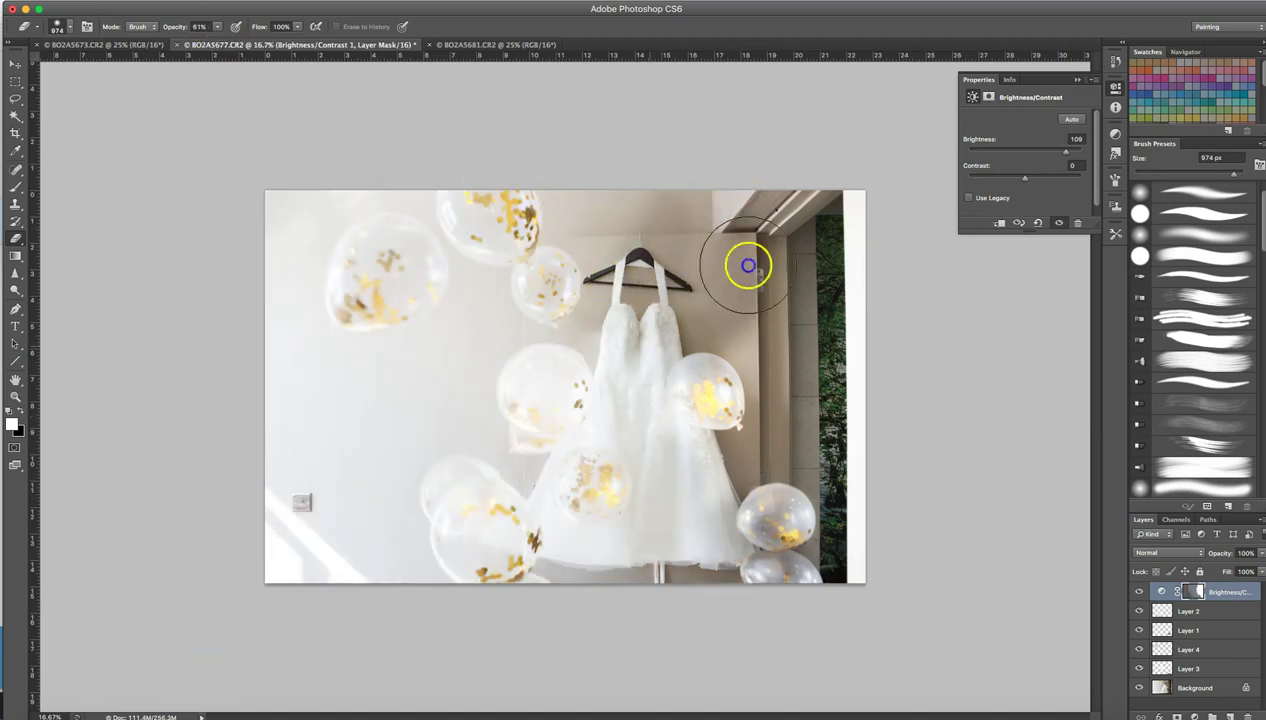
key(ctrl+z)
- Tone down the brightening on the left at 35% and over the dress at 13% opacity
key(3)
key(5)
mouse_move(170, 150)
mouse_down()
mouse_move(287, 377)
mouse_move(729, 452)
mouse_move(737, 274)
mouse_move(517, 192)
mouse_move(724, 641)
mouse_move(755, 367)
mouse_up()
key(1)
key(3)
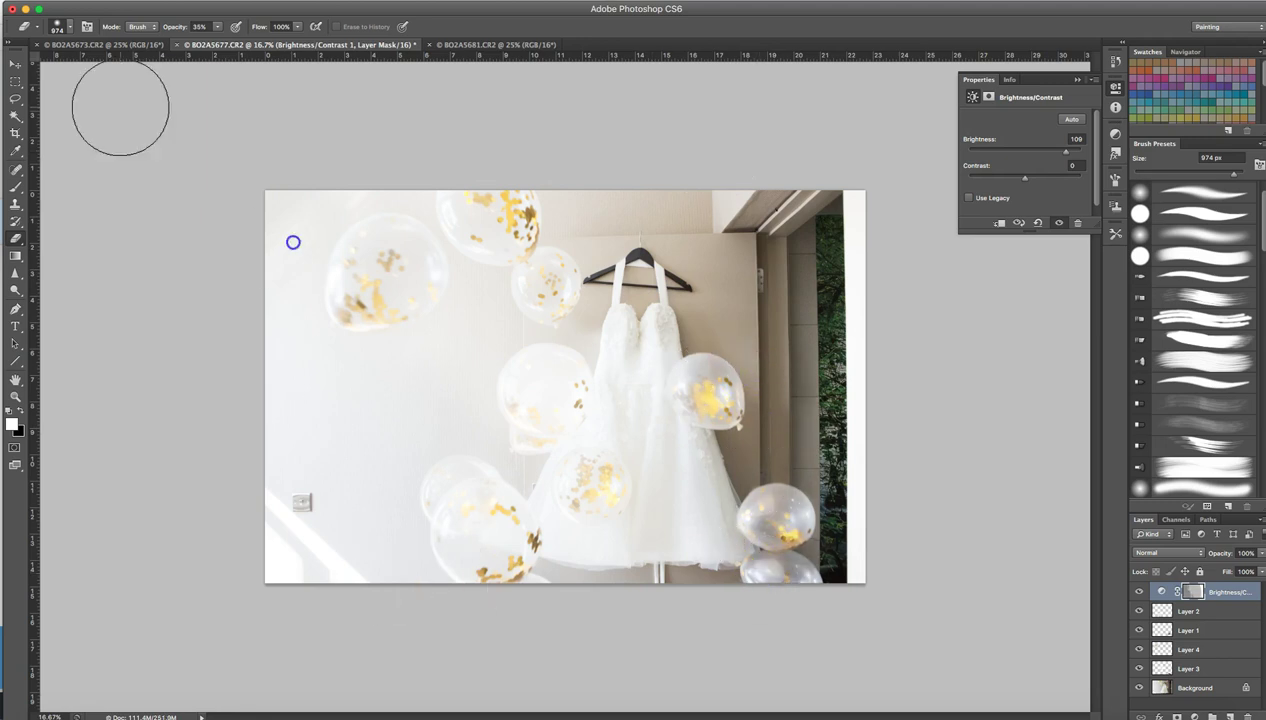
mouse_move(622, 367)
mouse_down()
mouse_move(672, 443)
mouse_move(664, 475)
mouse_move(452, 291)
mouse_move(260, 573)
mouse_move(706, 509)
mouse_up()
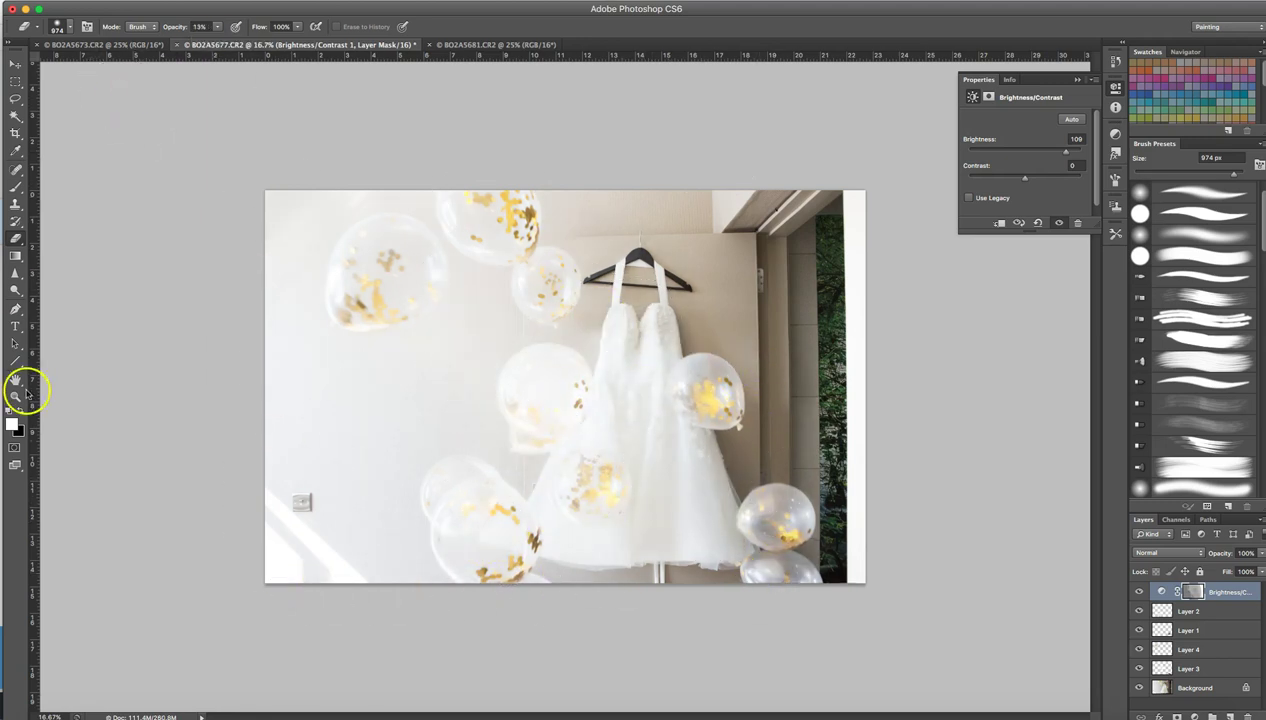
click(16, 395)
click(636, 308)
alt+click(636, 312)
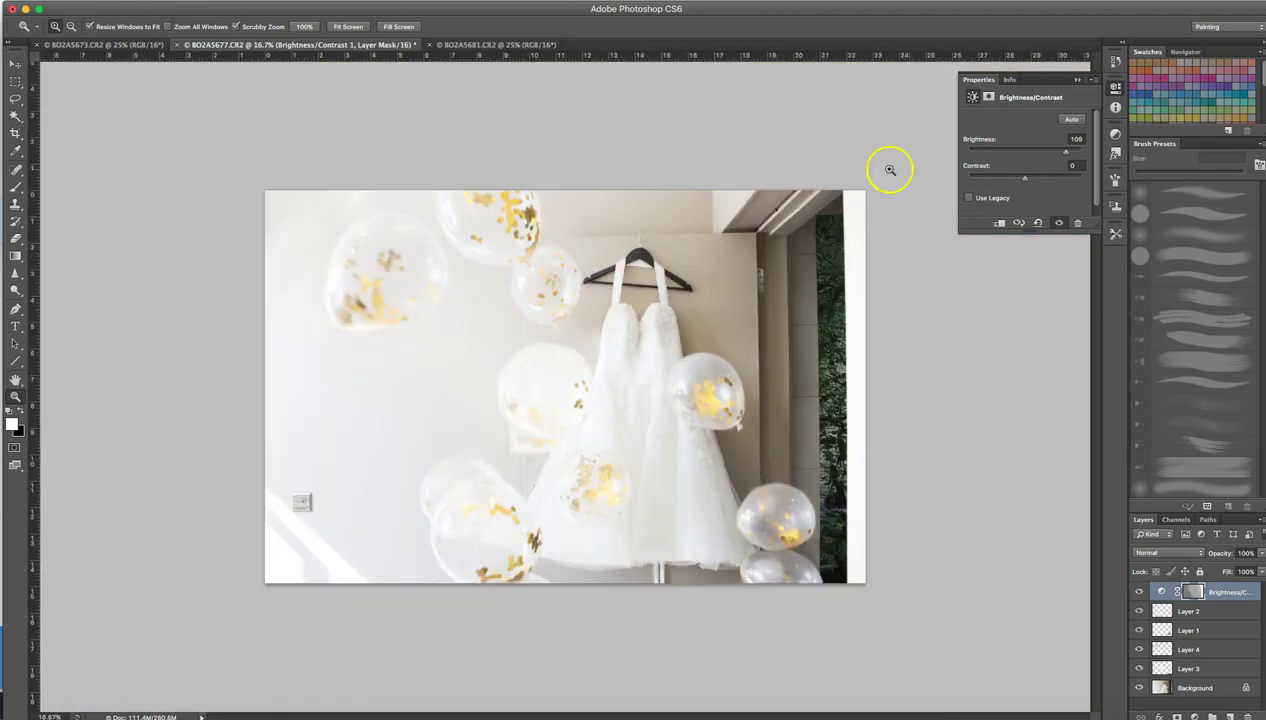
- Zoom in on the door-frame corner and clone out the dark spot on the ceiling edge
drag(798, 188, 820, 240)
key(s)
key(alt+comma)
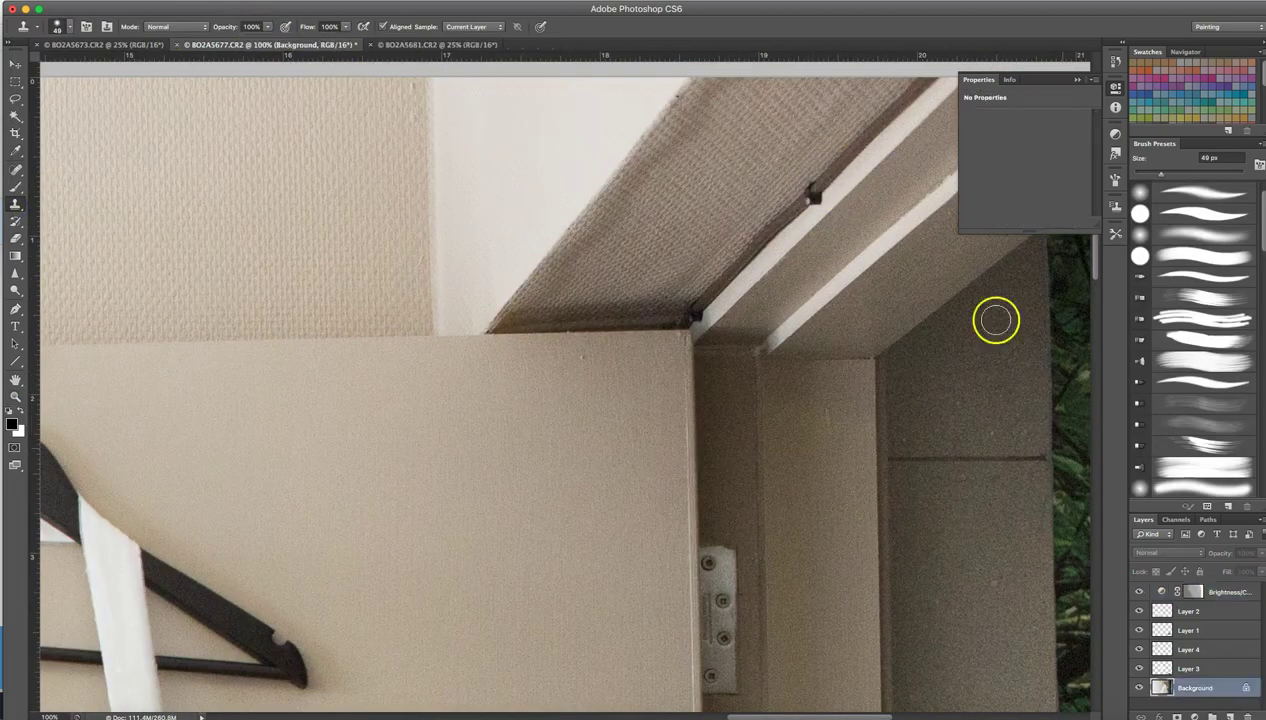
drag(811, 193, 848, 207)
scroll(810, 432, down, 5)
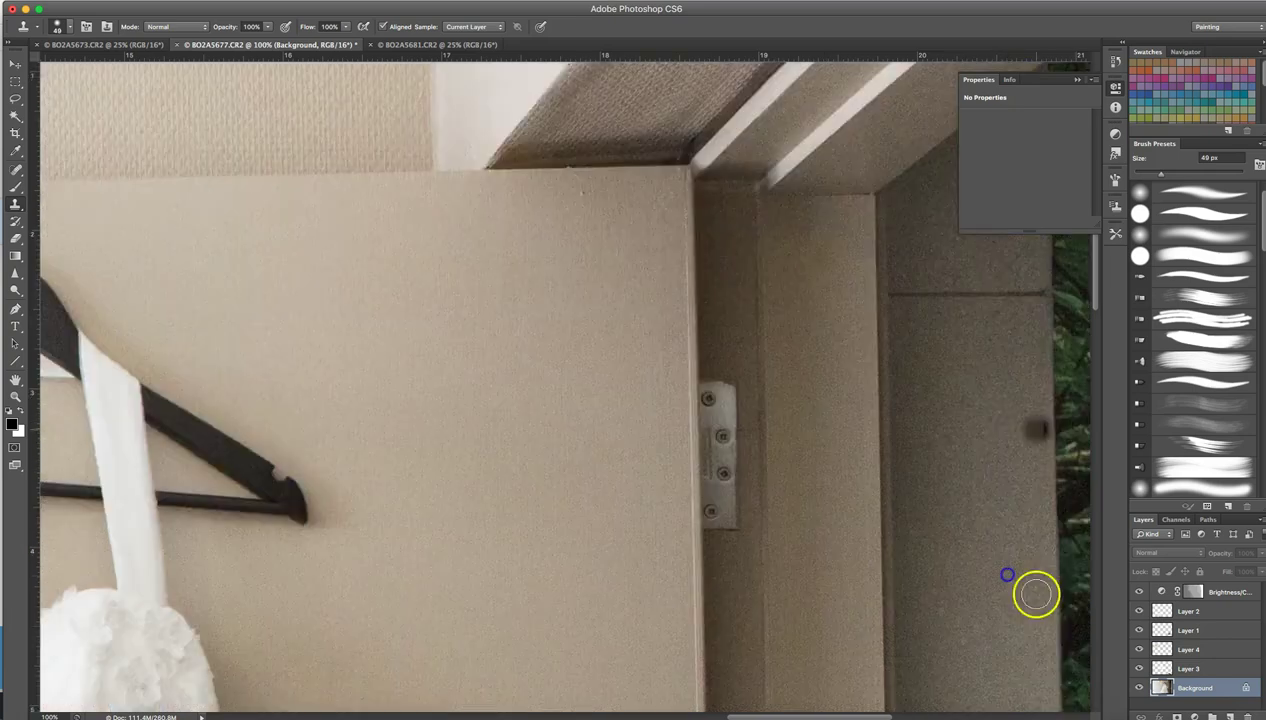
scroll(1034, 596, down, 5)
scroll(975, 489, down, 5)
scroll(1037, 602, down, 5)
scroll(839, 537, down, 1)
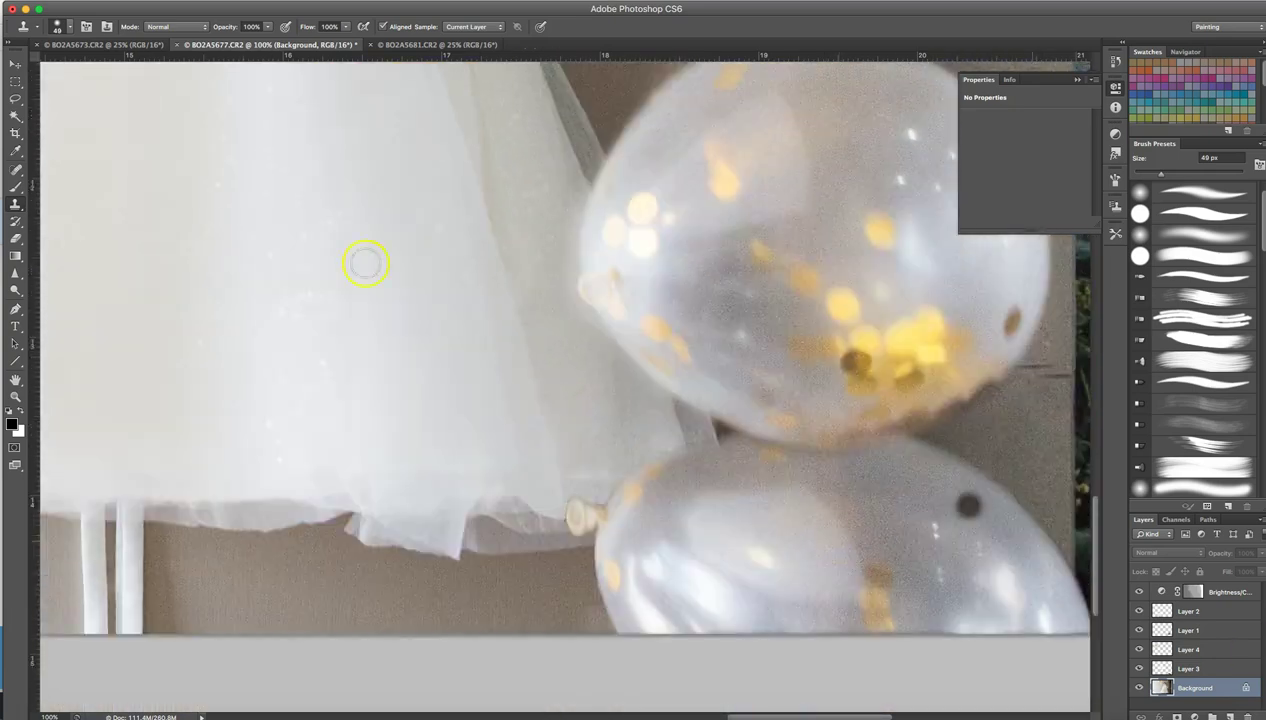
- Set the Layer 1 eraser to 100% opacity, fit the photo on screen, and target Background
click(15, 237)
key(0)
key(ctrl+0)
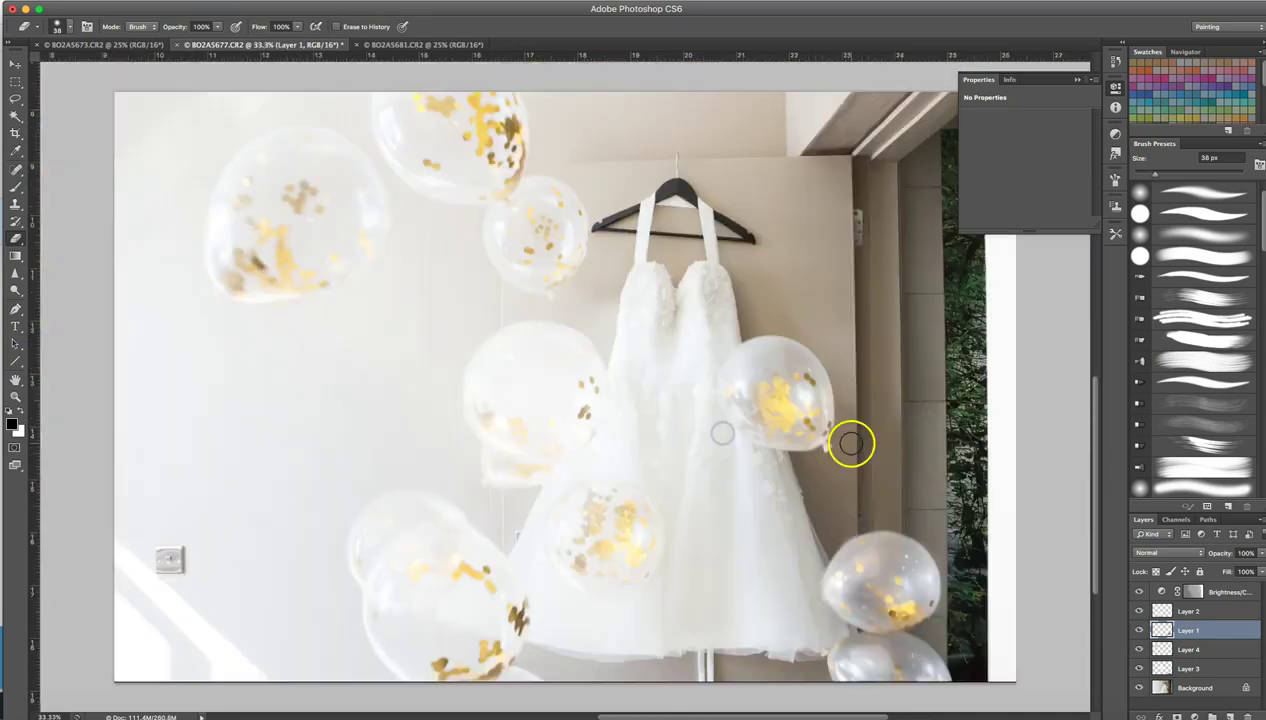
key(ctrl+minus)
key(alt+comma)
key(o)
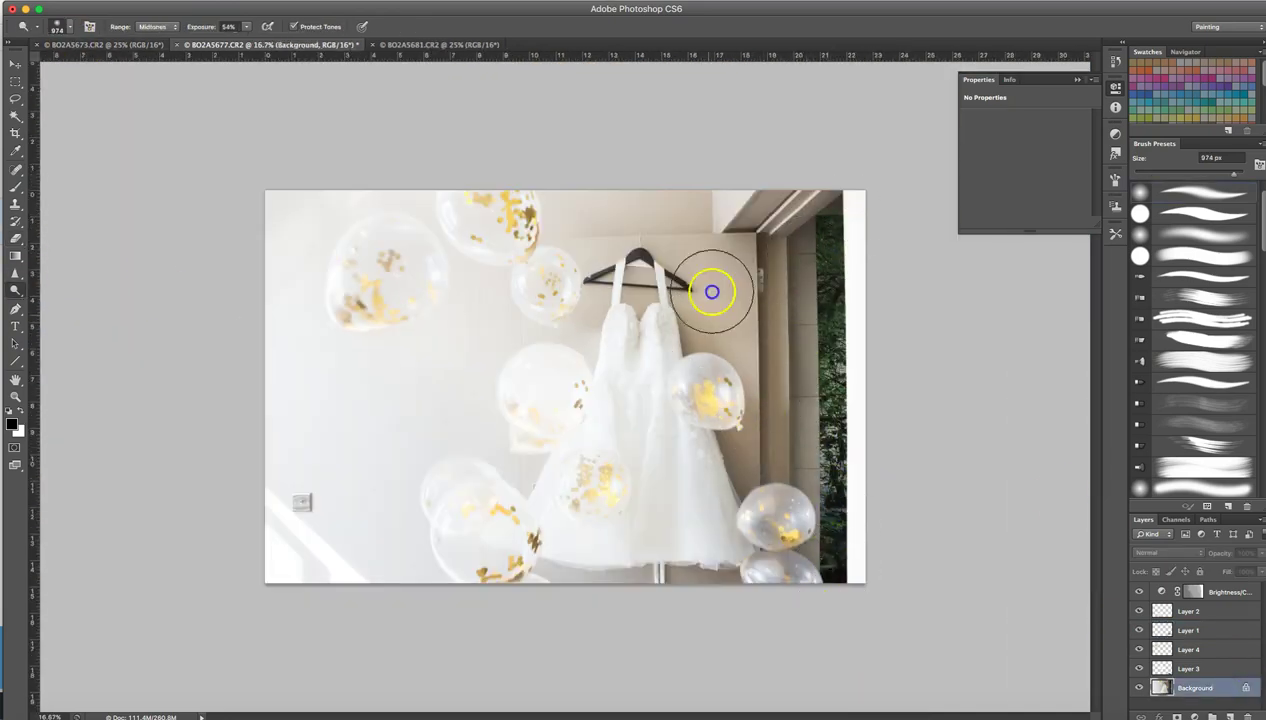
- Save the composite as BO2A5677-Edit.tif and dodge part of the dress at 33% exposure
click(100, 2)
click(118, 132)
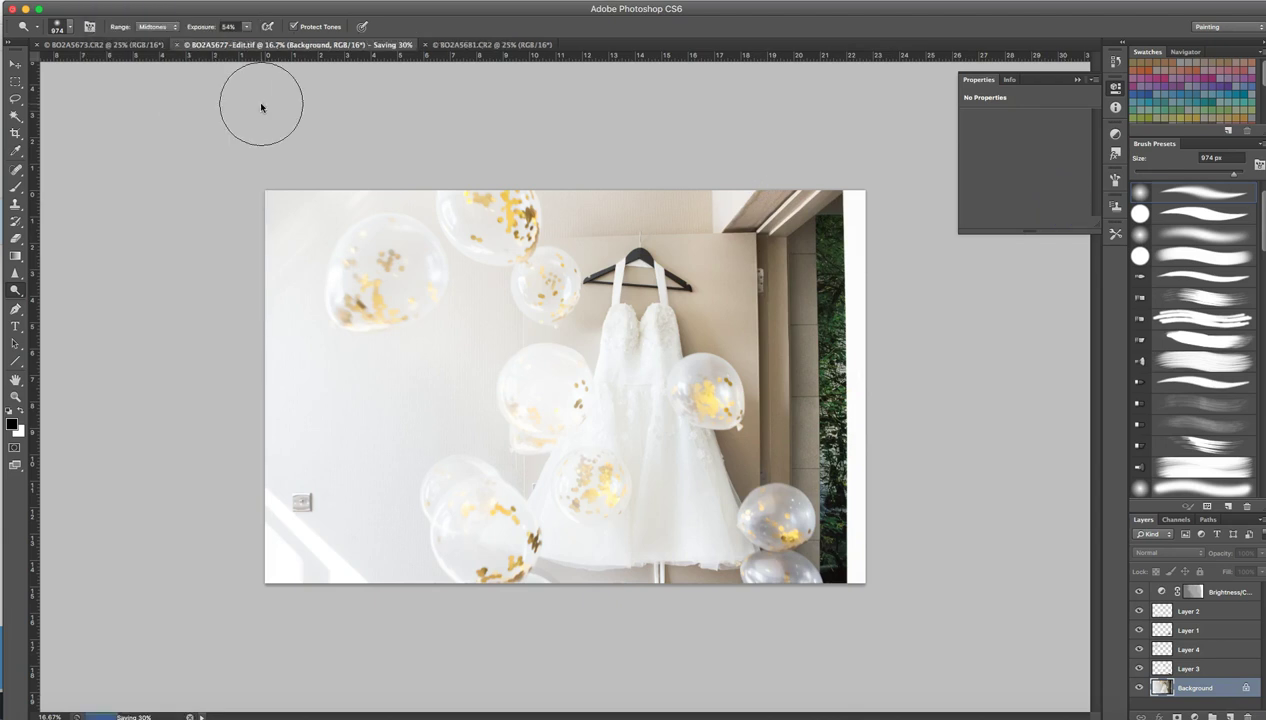
key(3)
key(3)
drag(706, 415, 657, 402)
- Set Dodge to Highlights at 2% exposure, then target Layer 4 with Midtones at 22%
click(157, 26)
click(150, 42)
key(0)
key(2)
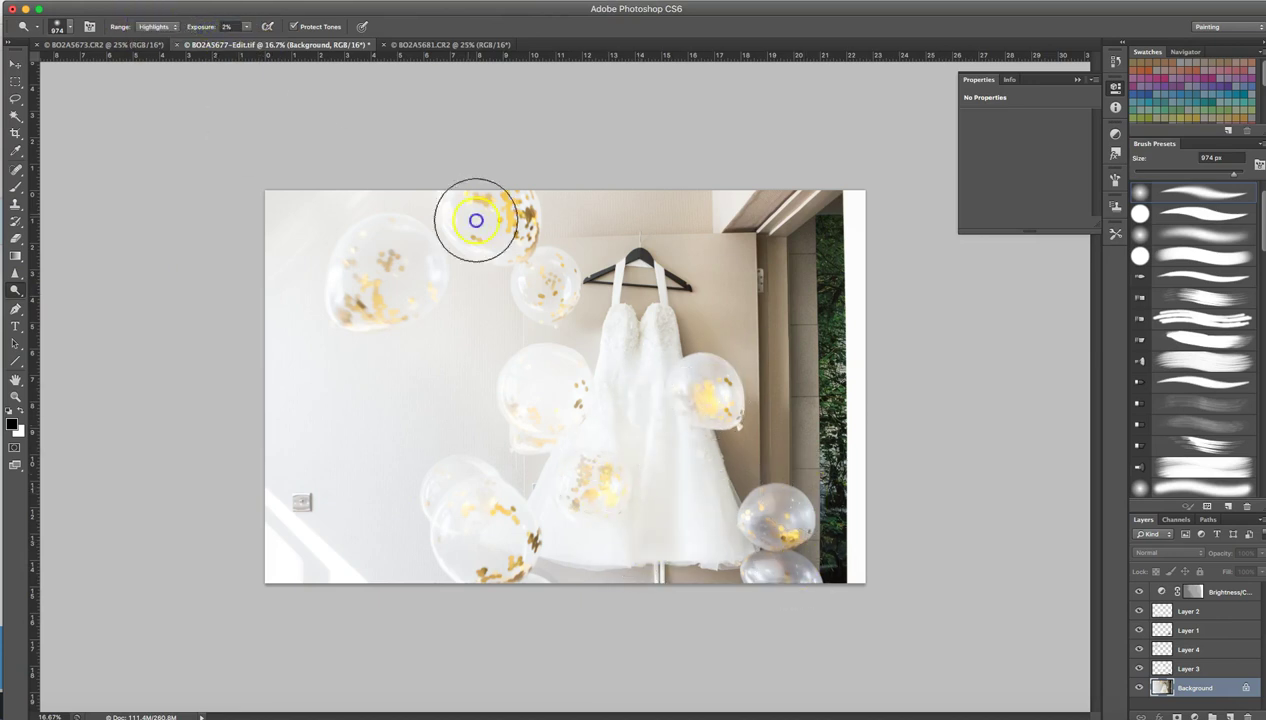
right_click(360, 262)
click(405, 274)
click(157, 26)
key(2)
key(2)
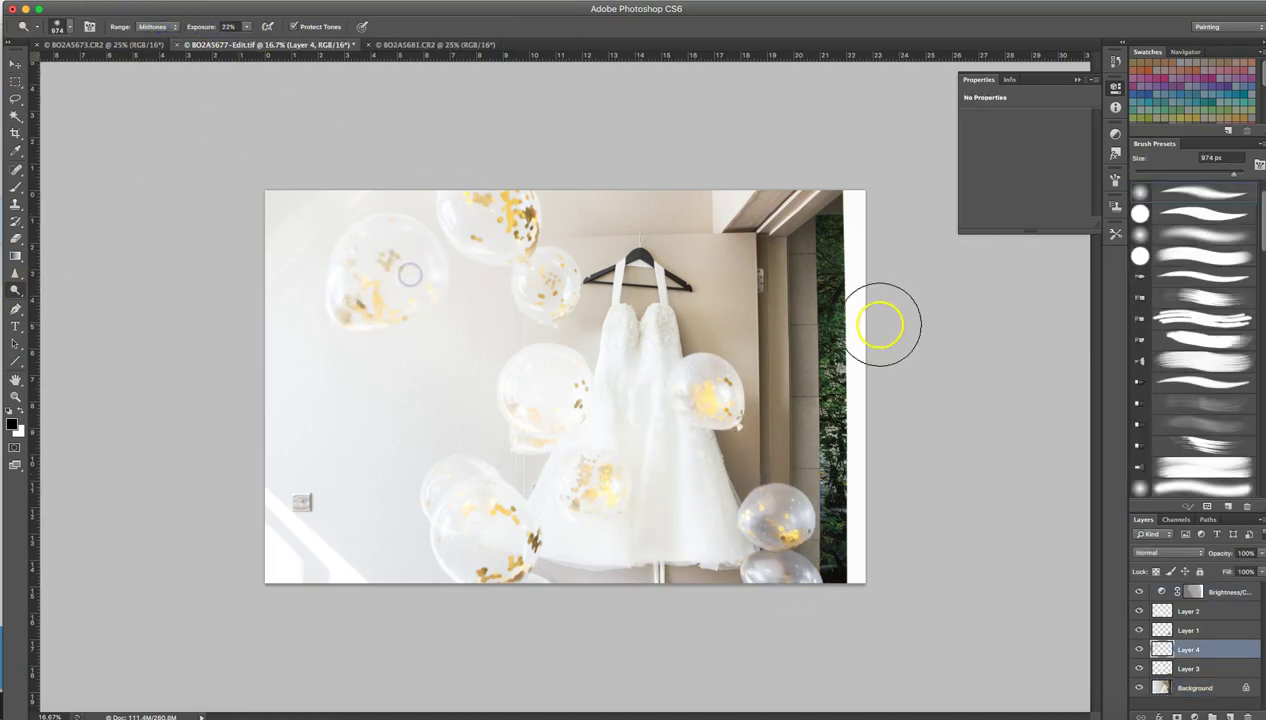